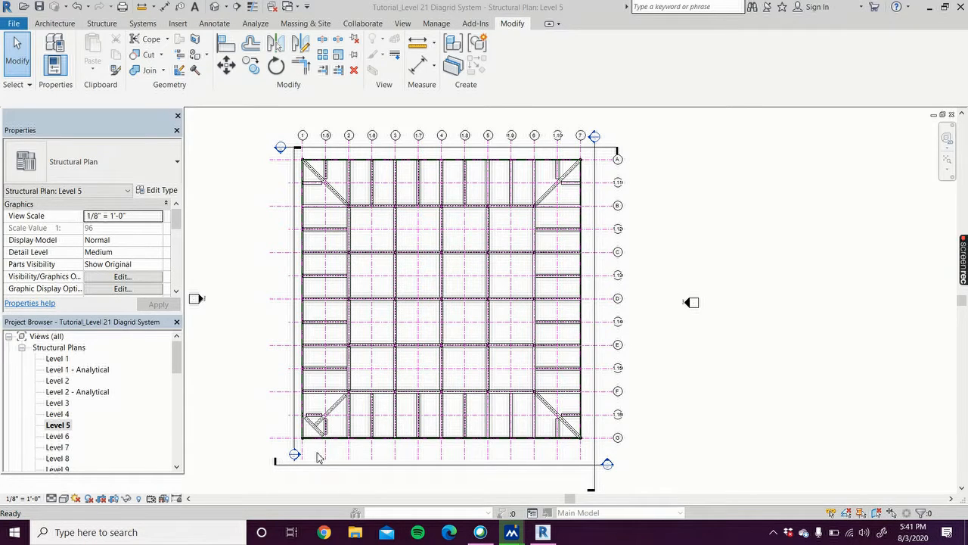
Place a 20' W14X176 beam on Level 5 along grid G, from the column at grid 1.5 to the column at grid 1.6
scroll(323, 453, up, 5)
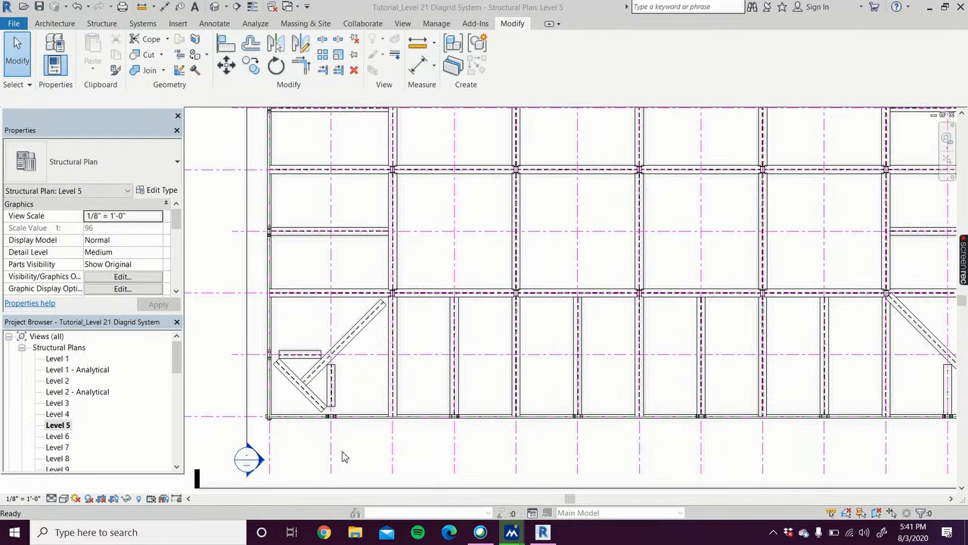
click(103, 24)
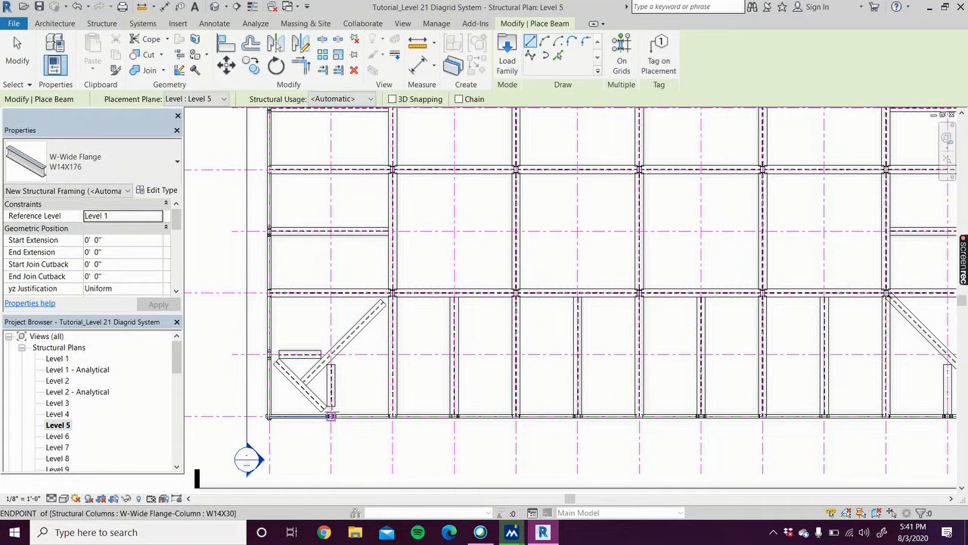
click(330, 416)
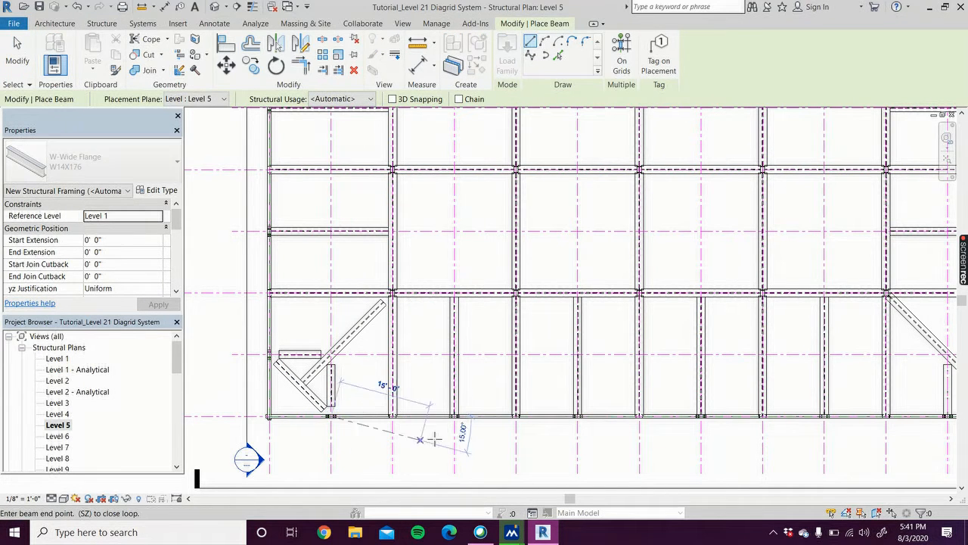
click(457, 416)
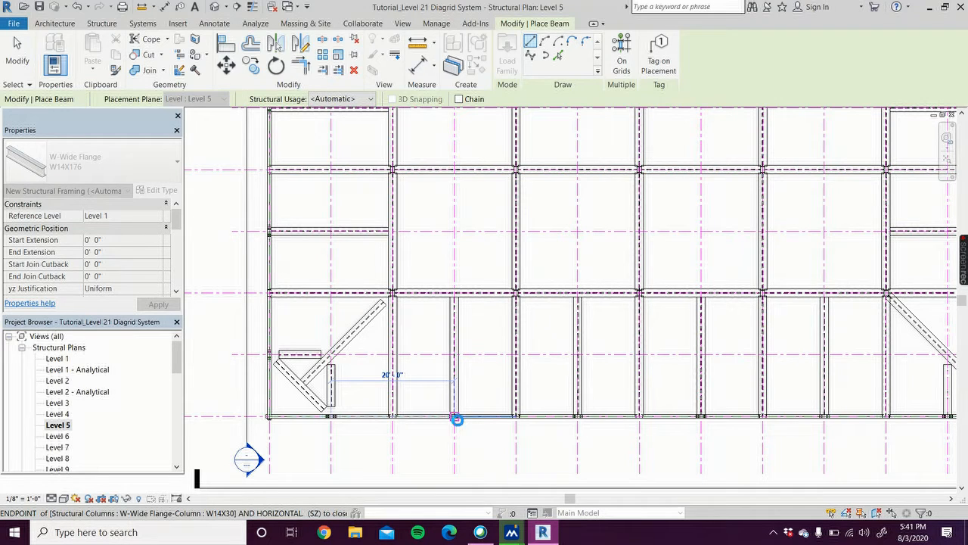
click(457, 417)
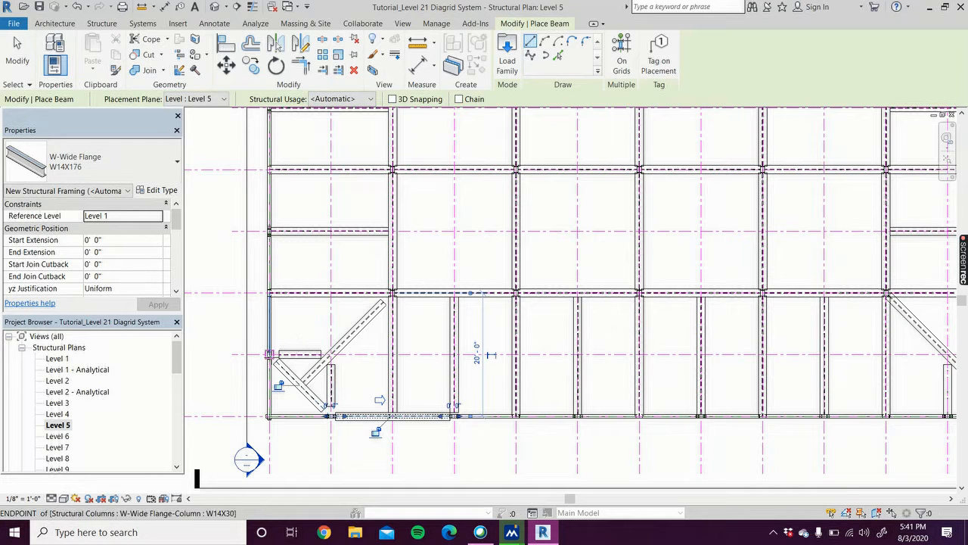
Place a 20' W14X176 beam along grid 1, from the column at grid 1.16 to the column at grid 1.15
click(269, 354)
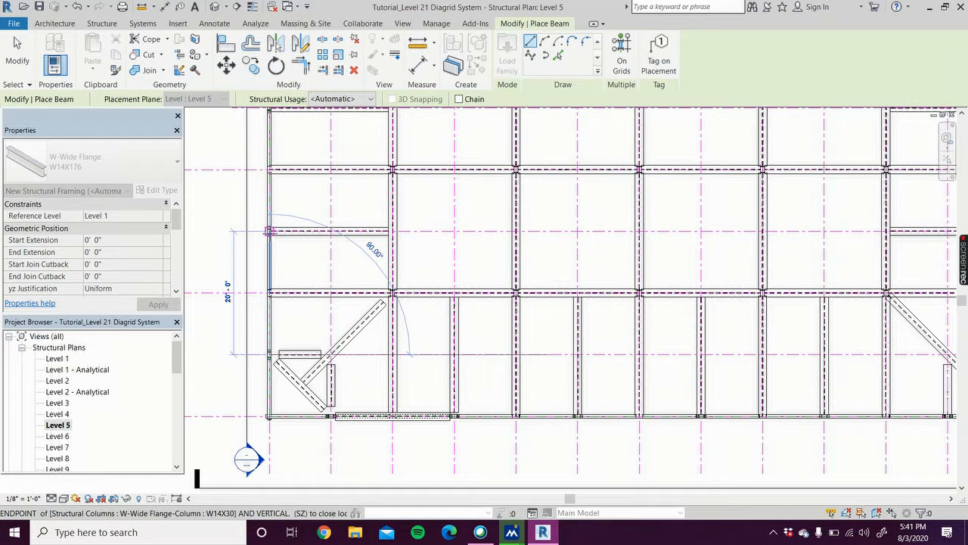
click(269, 233)
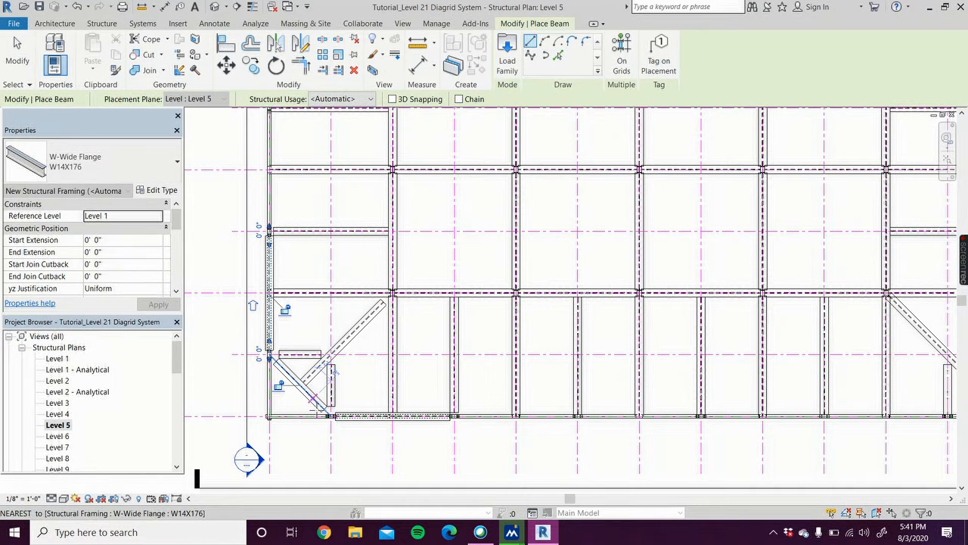
click(18, 61)
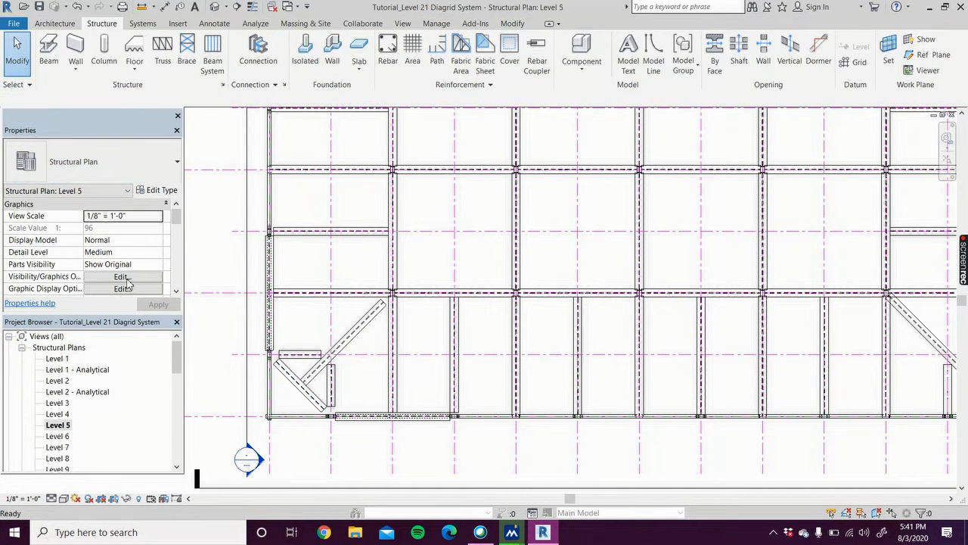
scroll(360, 435, up, 2)
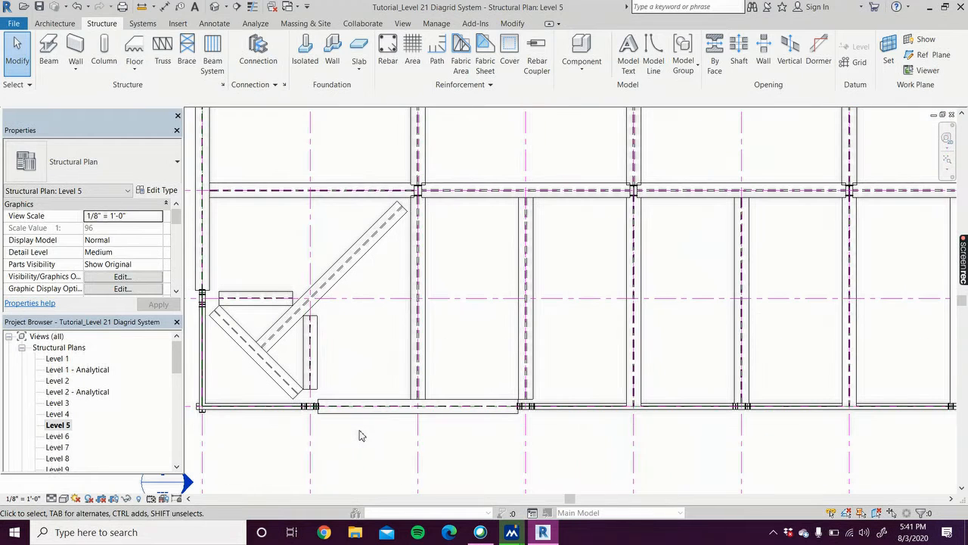
click(512, 23)
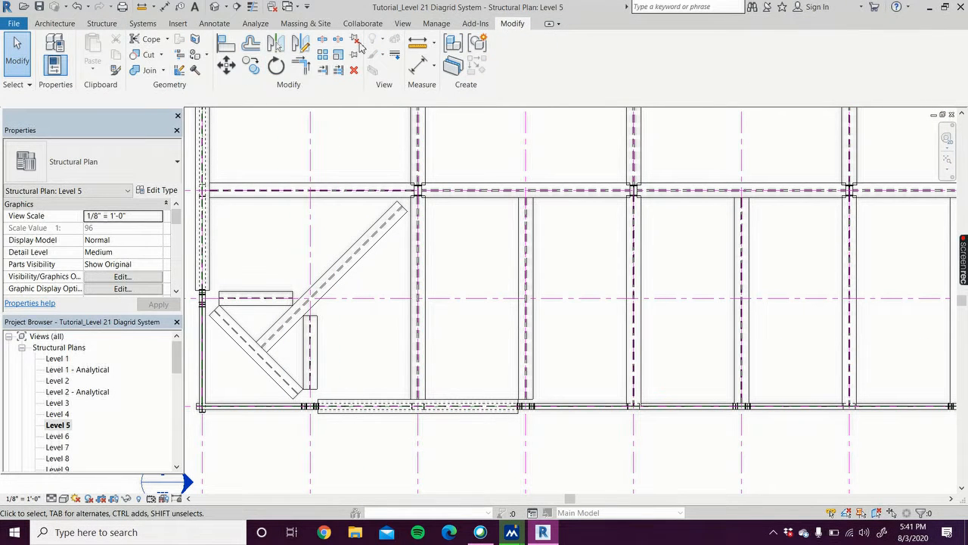
click(460, 422)
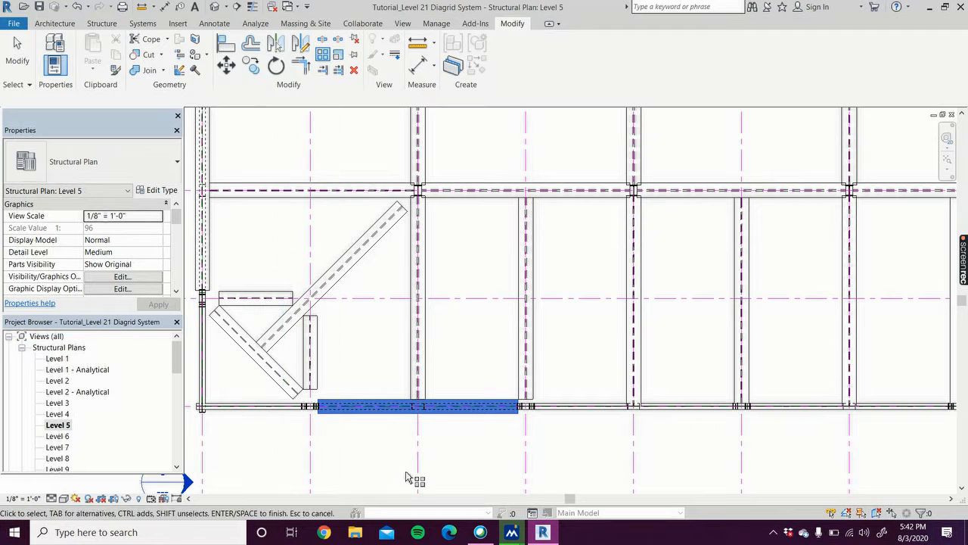
click(444, 453)
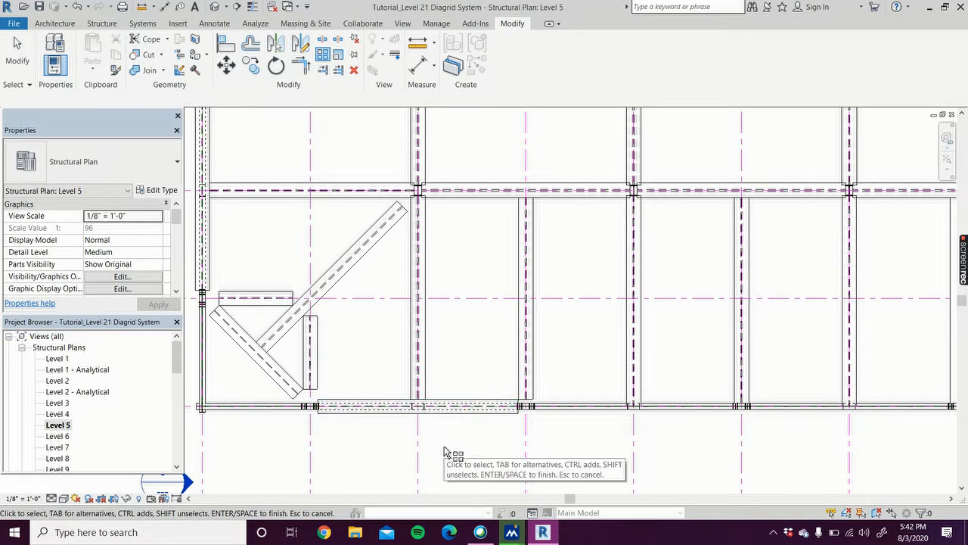
click(31, 60)
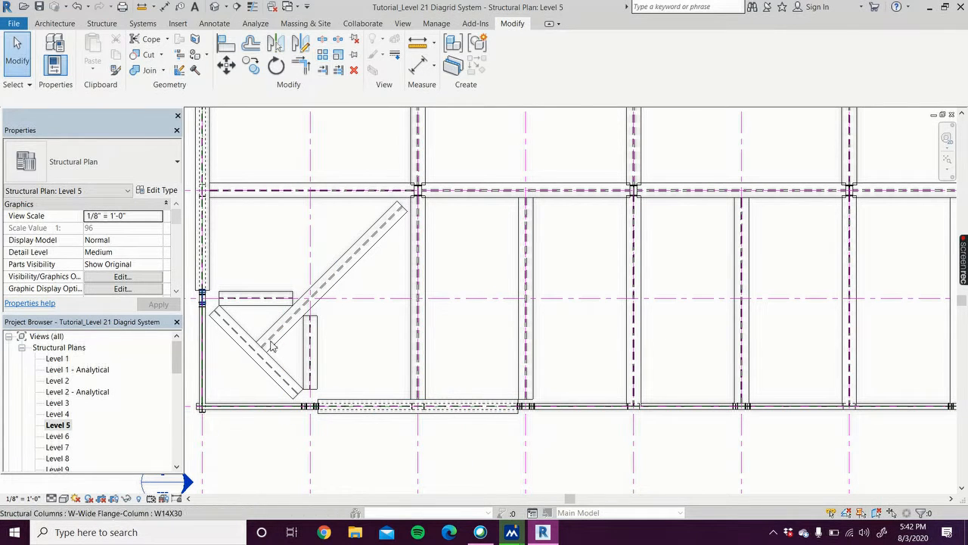
Array the new grid G beam into 5 grouped members, using the distance from grid 1.5 to grid 1.6 as spacing
click(363, 409)
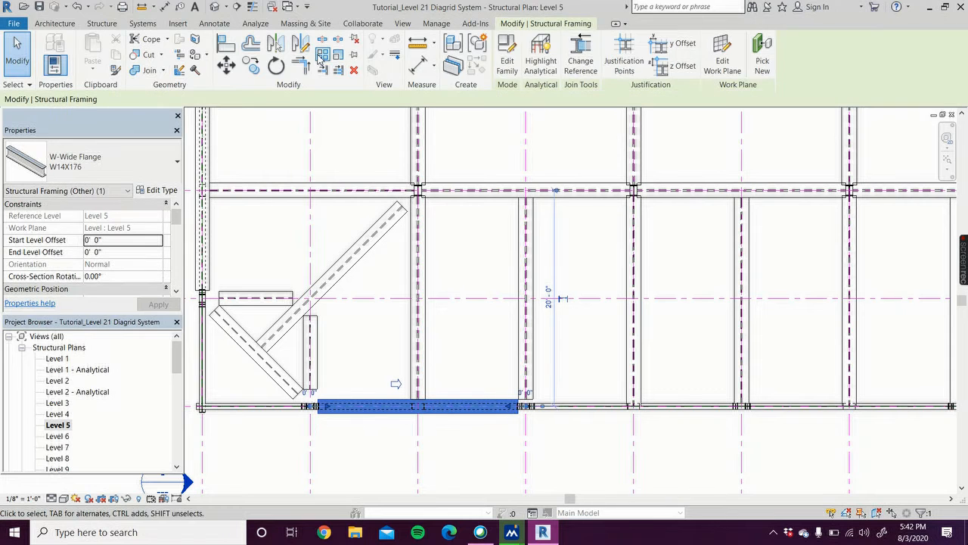
key(m)
key(v)
key(a)
key(r)
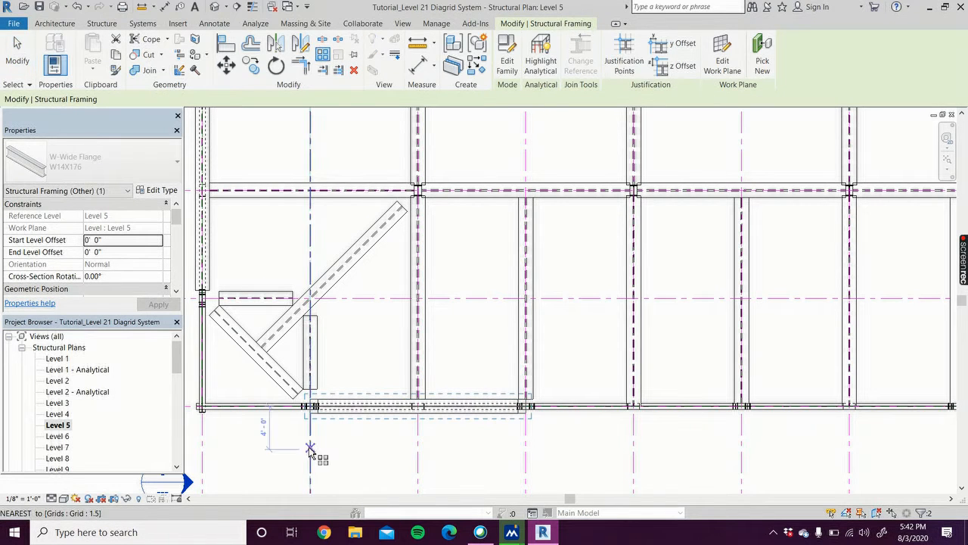
click(315, 452)
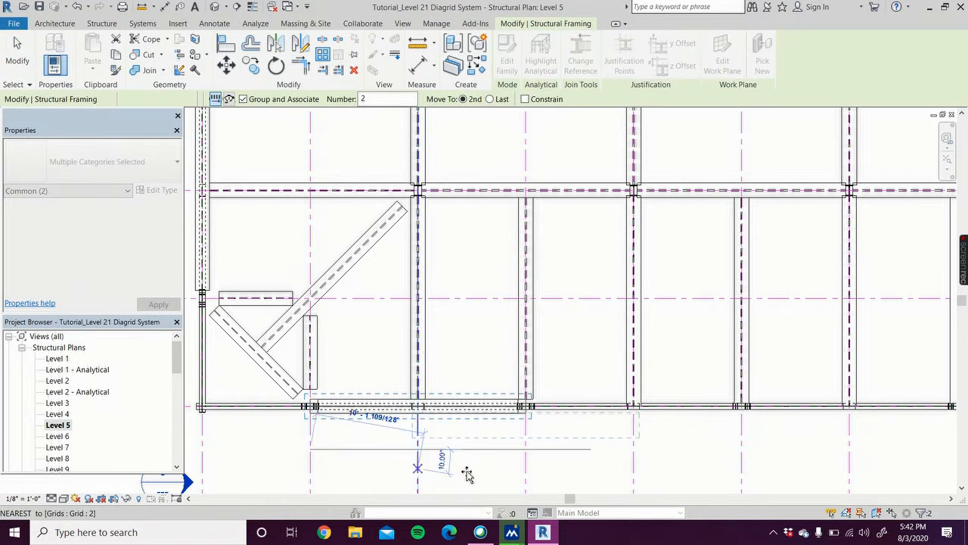
click(527, 452)
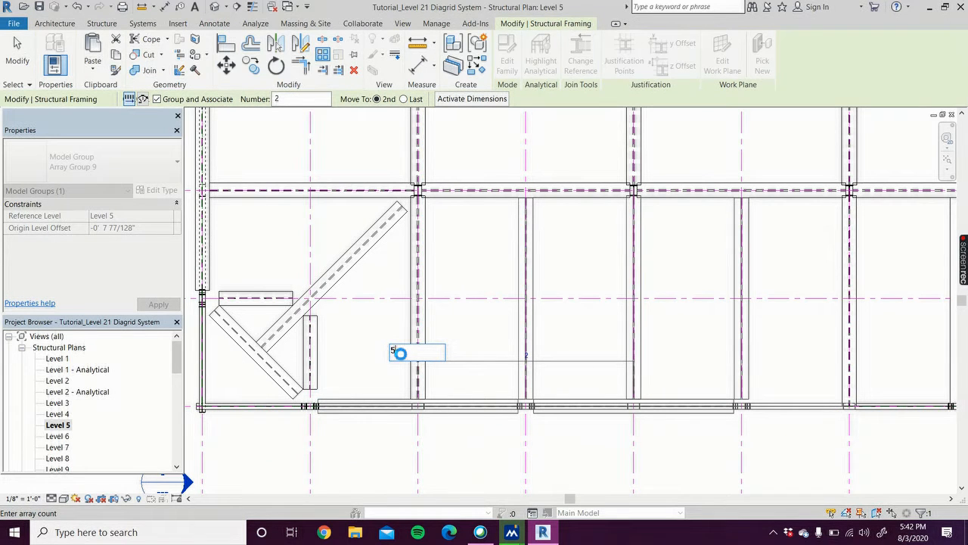
key(Return)
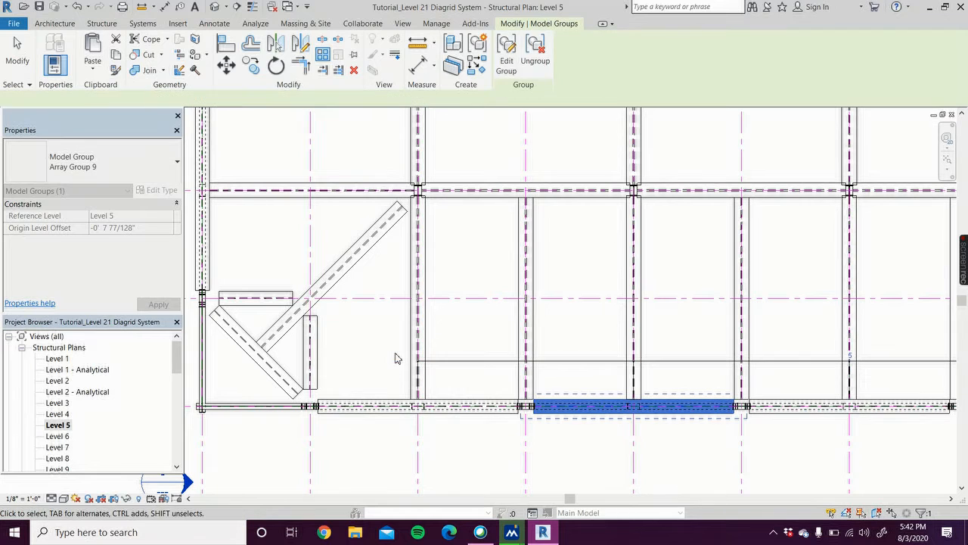
click(355, 356)
Array the new grid 1 beam into 5 grouped members, using the distance from grid 1.16 to grid 1.15 as spacing
scroll(352, 358, down, 3)
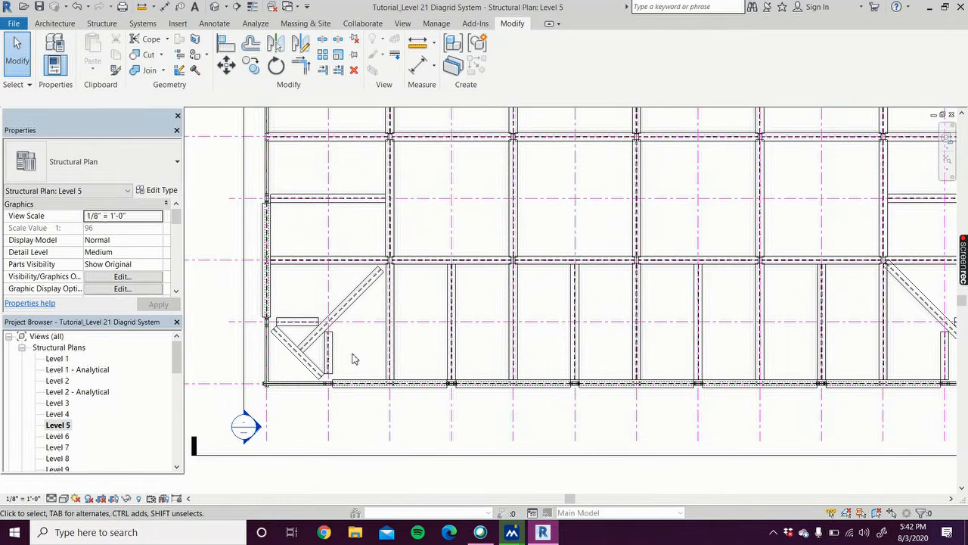
scroll(352, 359, down, 1)
middle_drag(353, 358, 500, 421)
scroll(390, 322, up, 3)
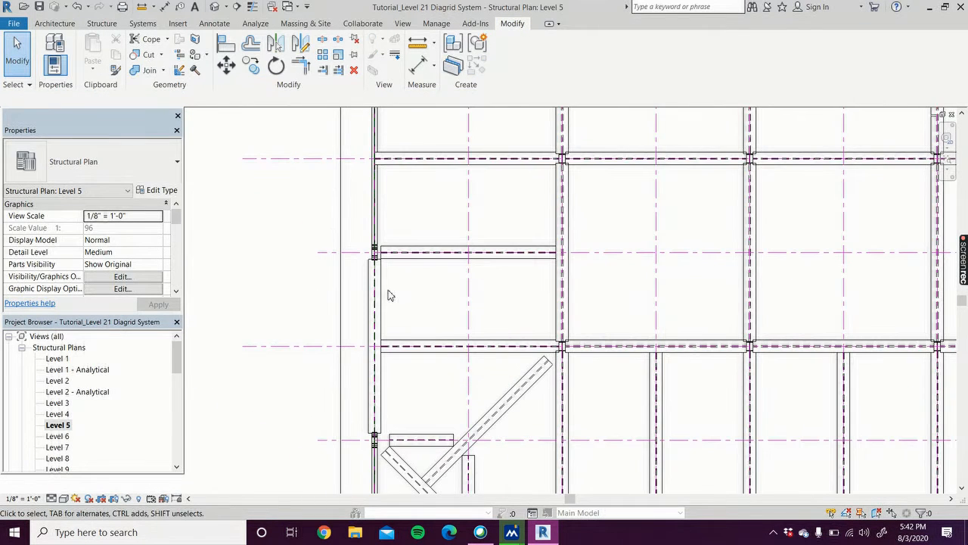
click(385, 409)
click(324, 56)
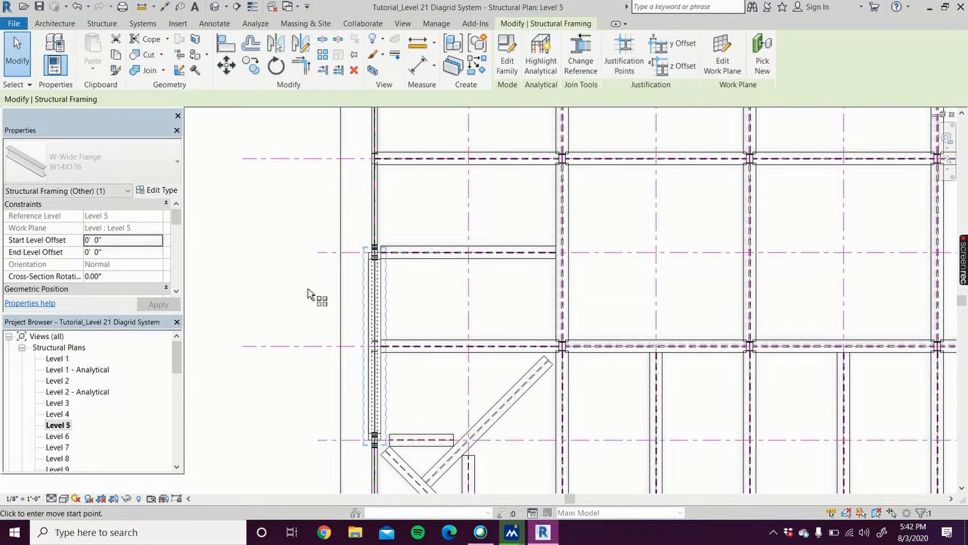
click(320, 441)
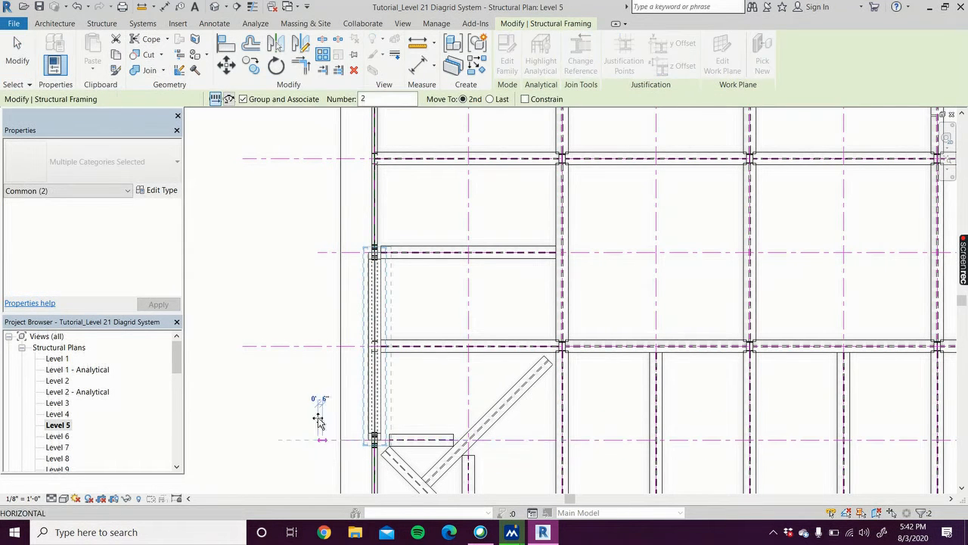
click(318, 252)
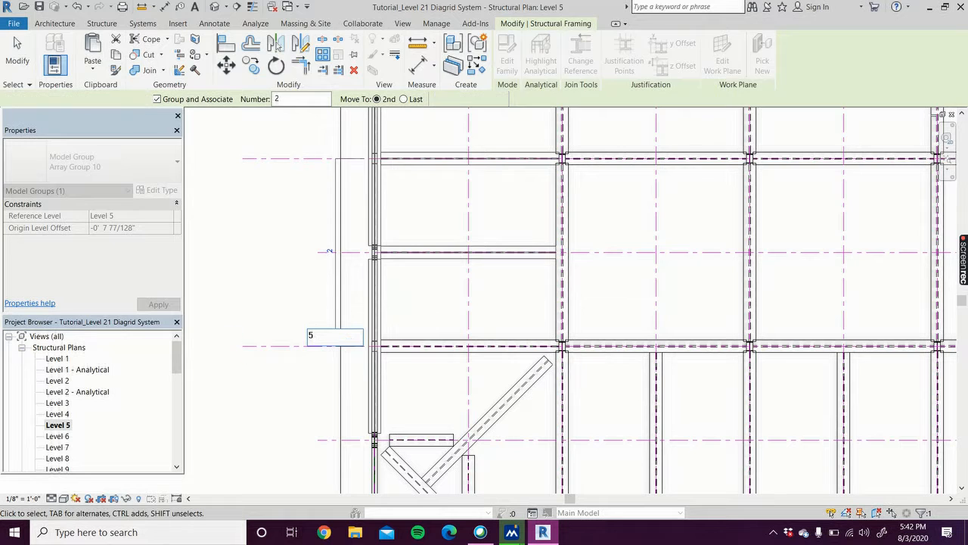
key(Return)
click(249, 277)
Ungroup the five arrayed beam groups along grid G one after another
scroll(248, 276, down, 5)
scroll(248, 276, down, 4)
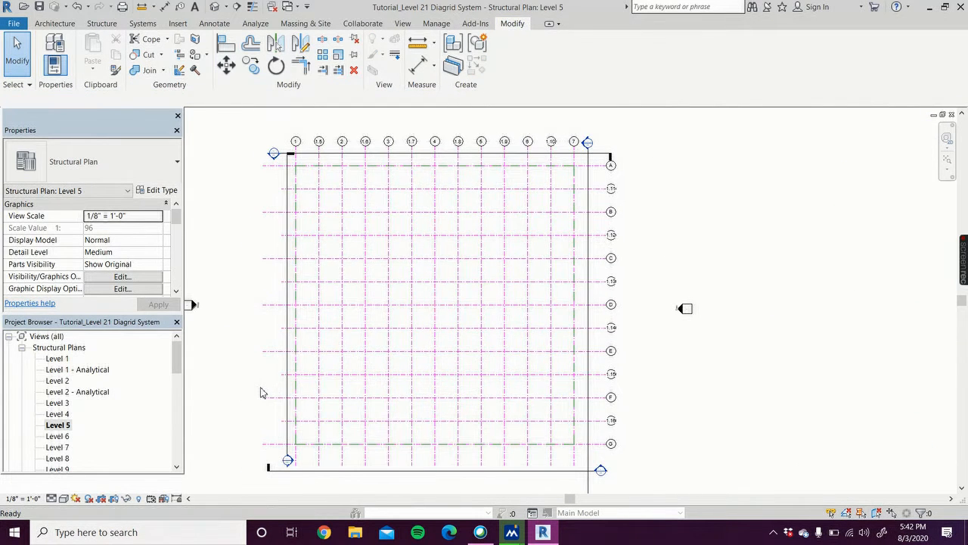
click(536, 445)
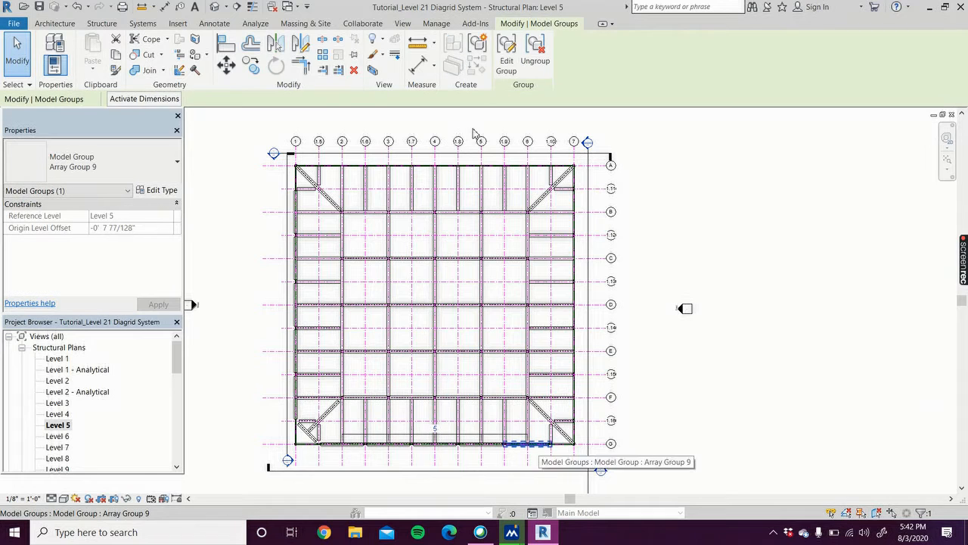
ctrl+click(499, 449)
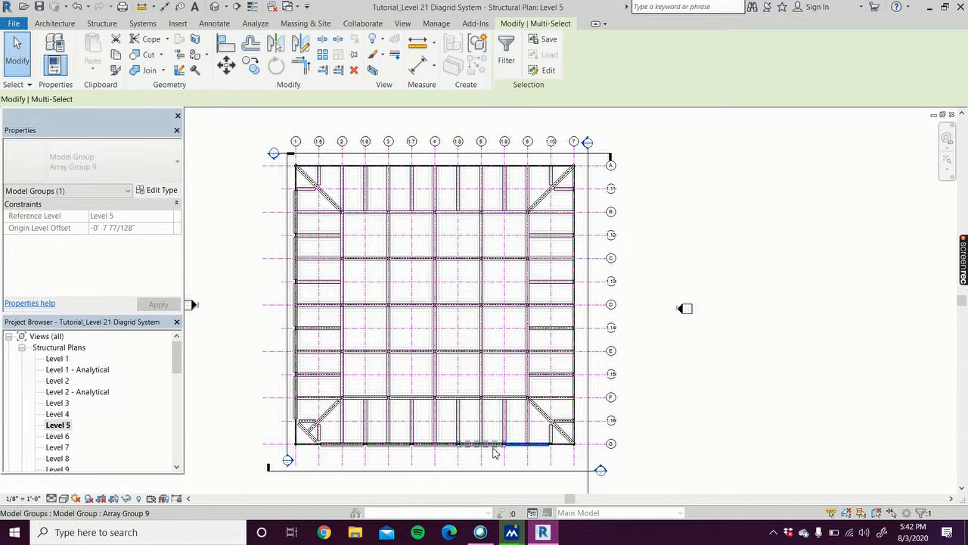
click(493, 449)
click(534, 62)
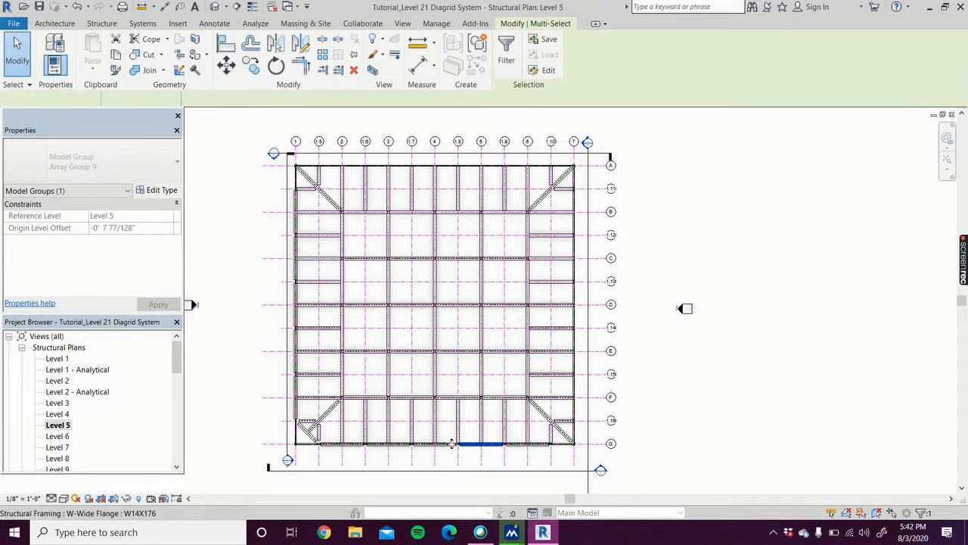
click(447, 451)
click(535, 62)
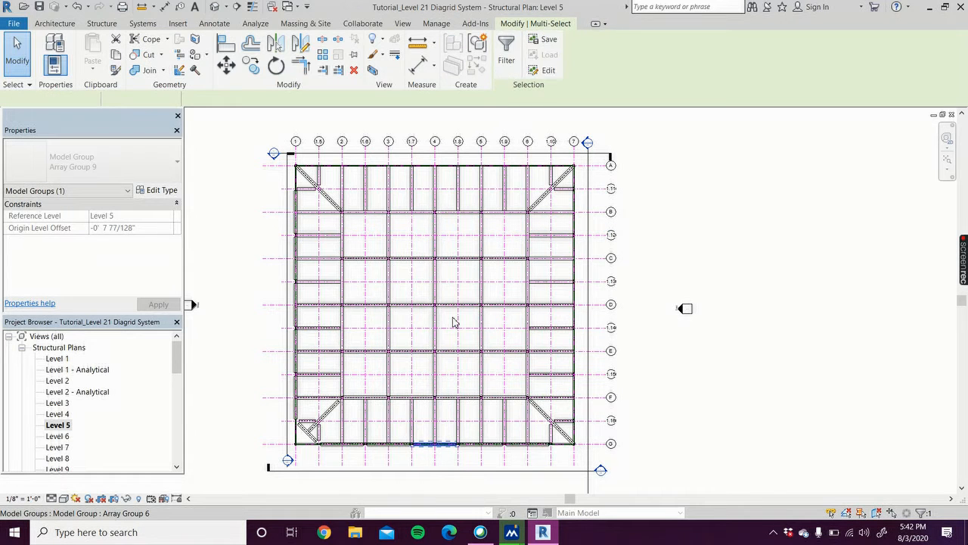
click(393, 445)
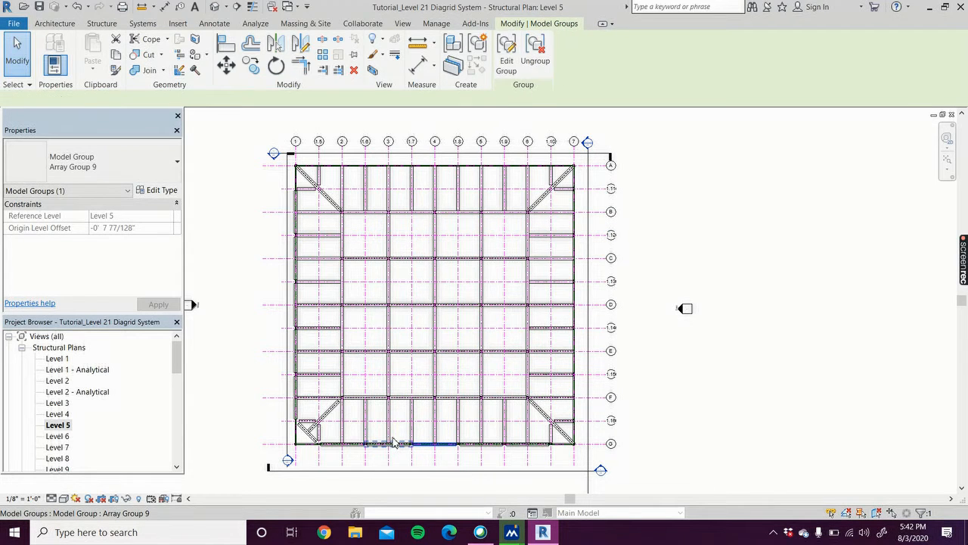
click(539, 60)
click(342, 445)
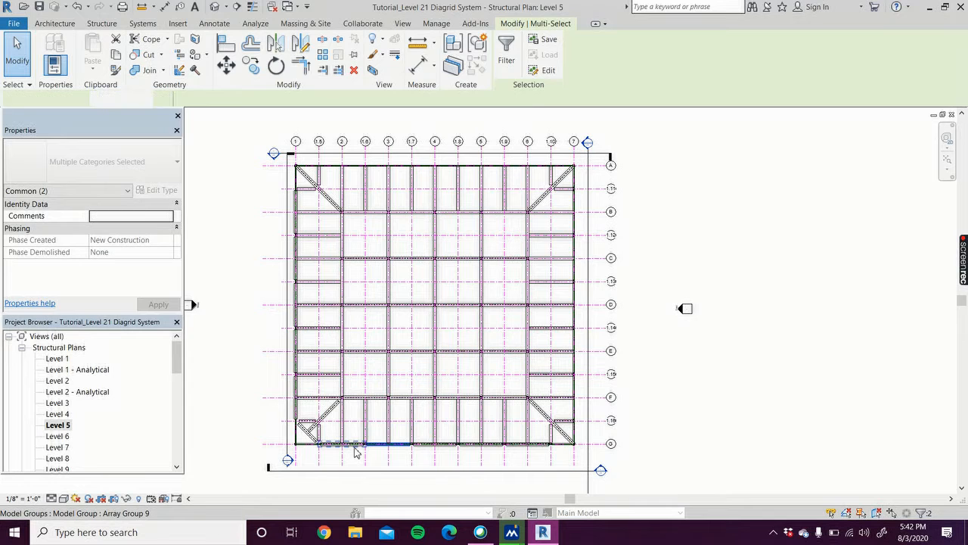
click(536, 56)
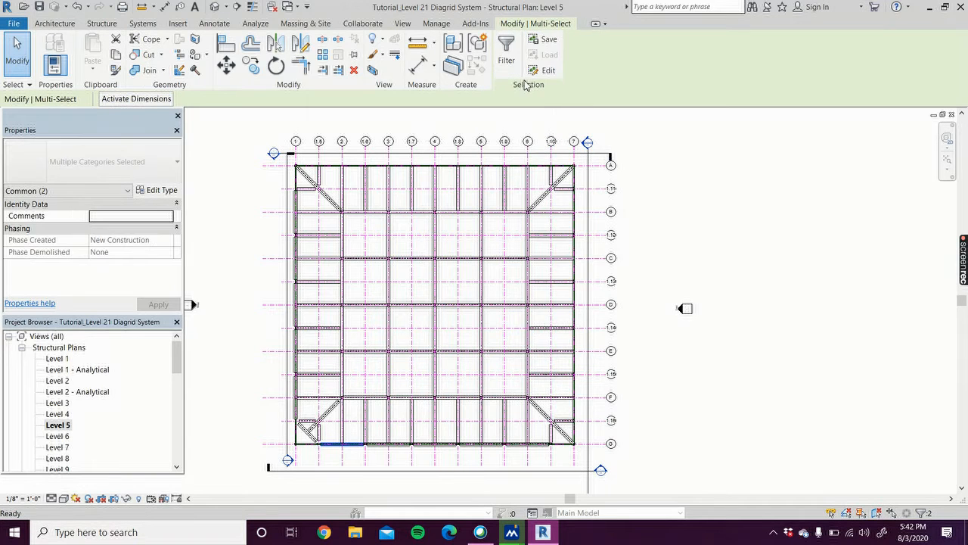
Ungroup the five arrayed beam groups along grid 1 one after another
click(294, 412)
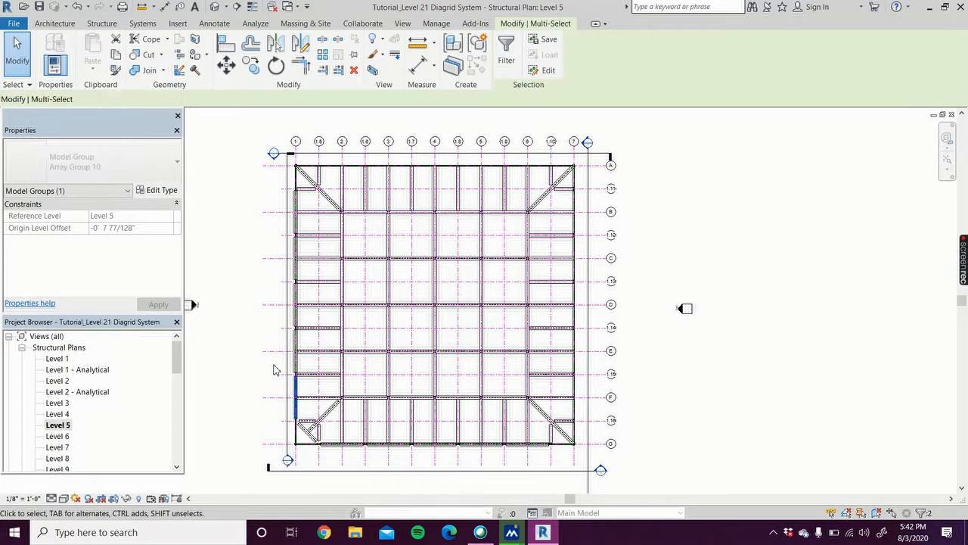
click(295, 348)
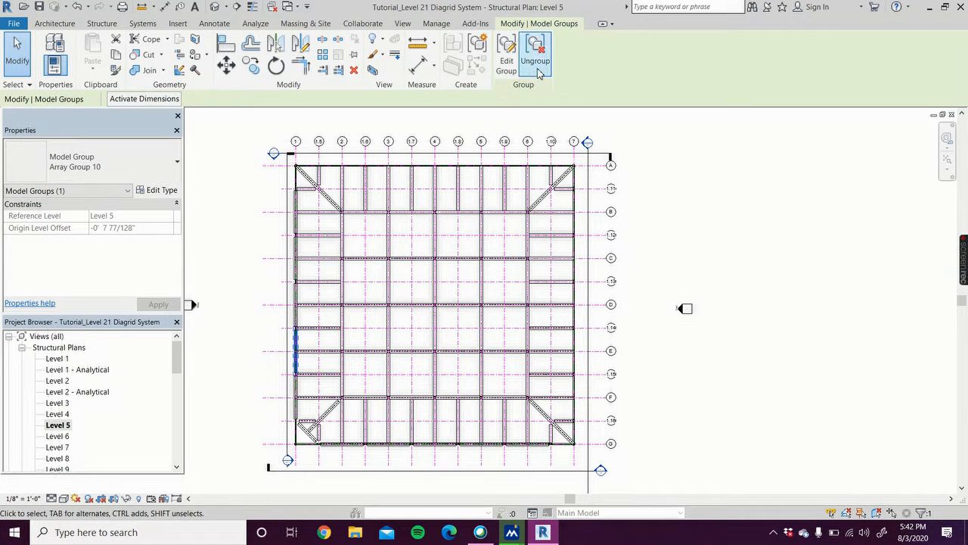
click(536, 60)
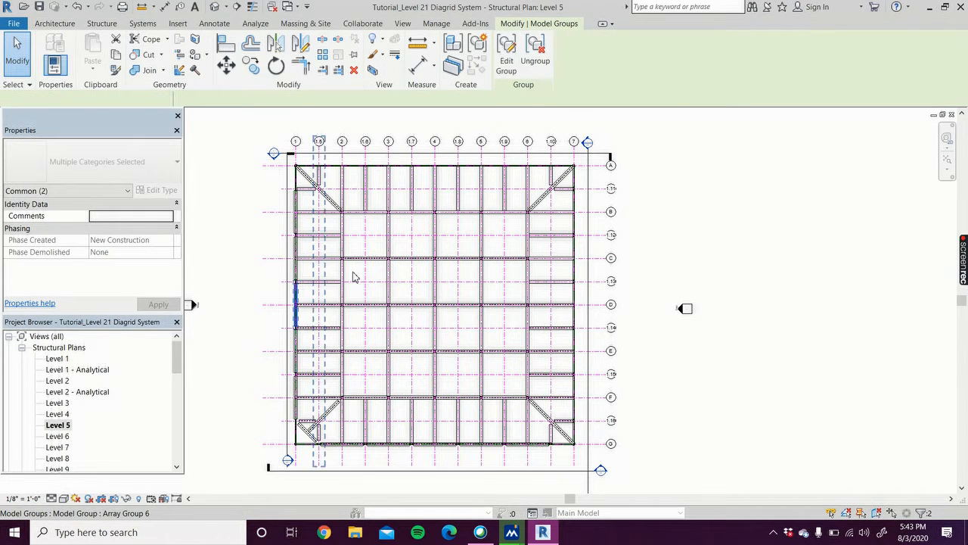
click(536, 60)
click(296, 267)
click(536, 60)
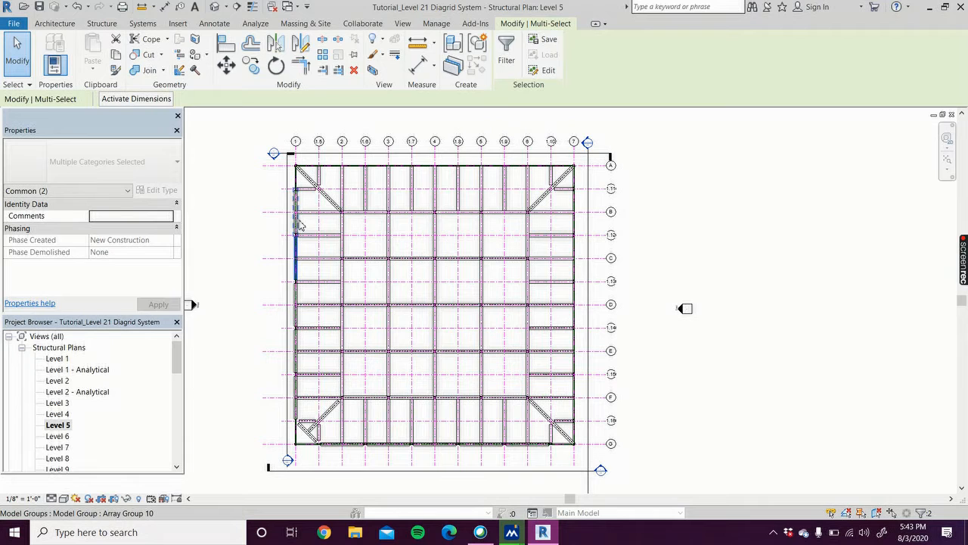
click(295, 220)
click(542, 60)
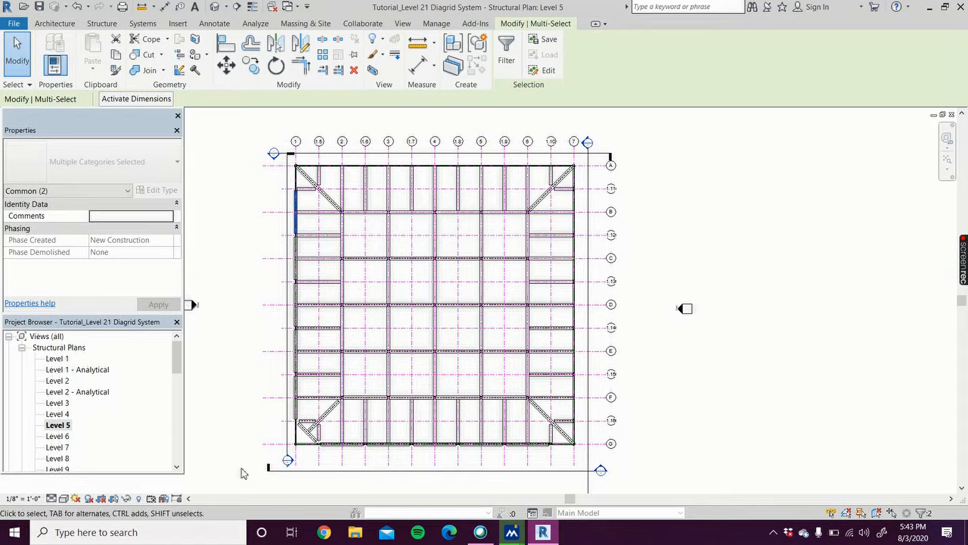
key(Escape)
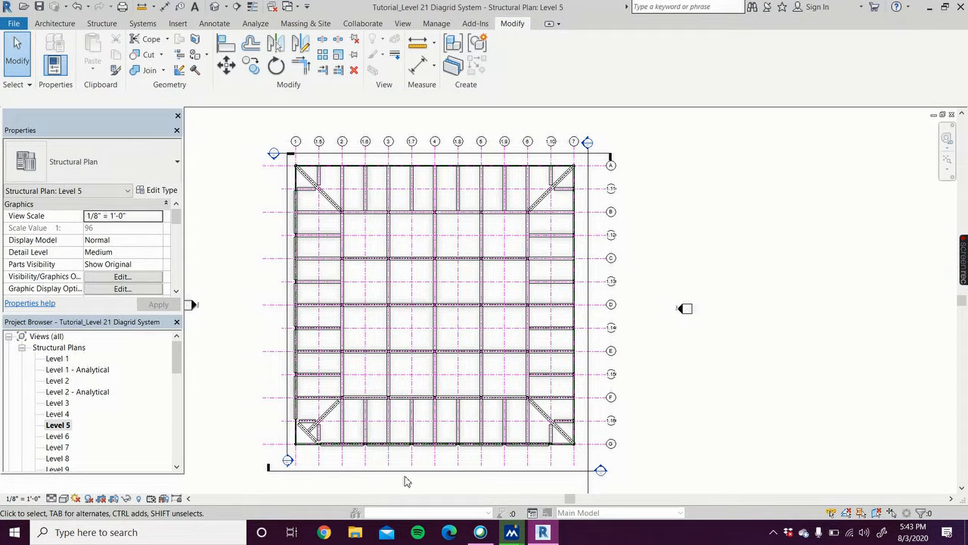
drag(257, 119, 97, 264)
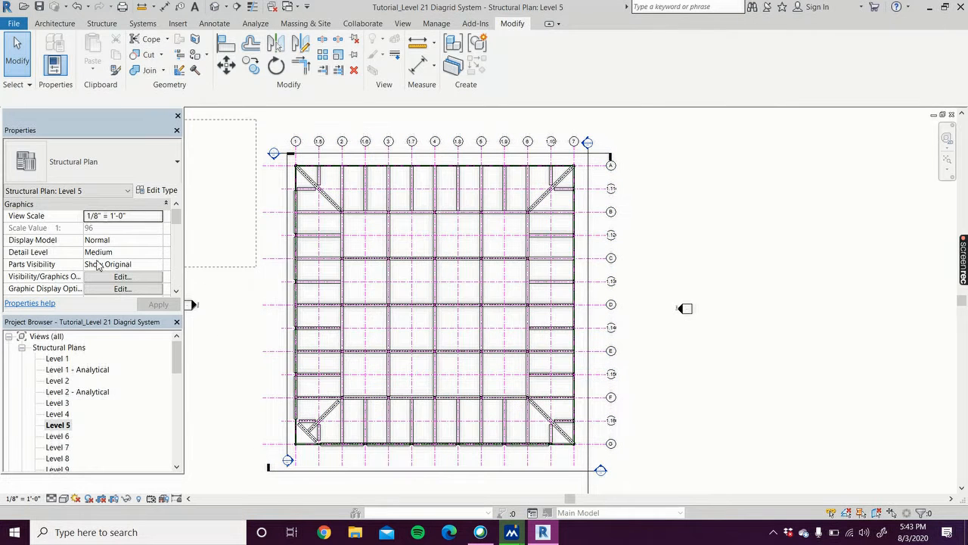
drag(202, 275, 212, 327)
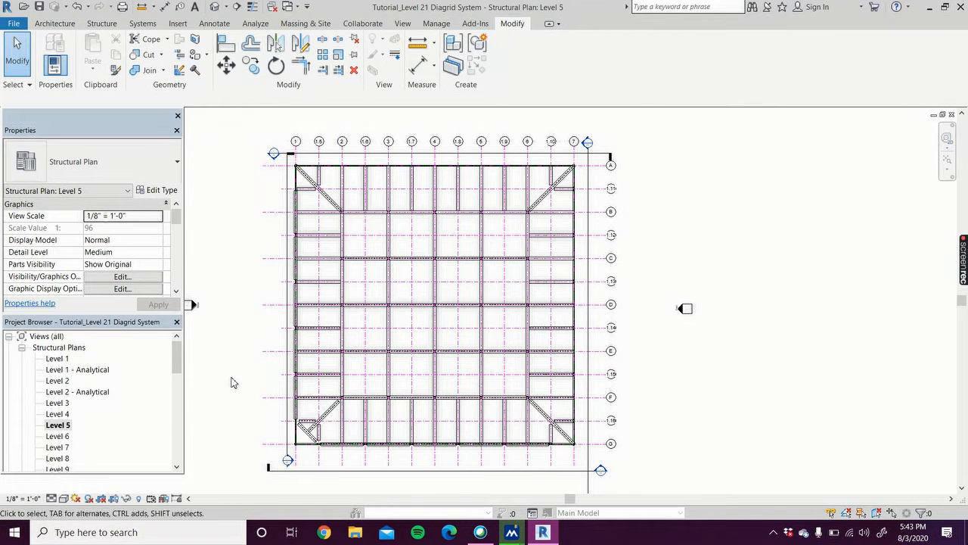
Place a diagonal W14X176 beam about 14' 2" long across corner G-7, from the column at G-1.10 to the column at 7-1.16
scroll(355, 467, up, 4)
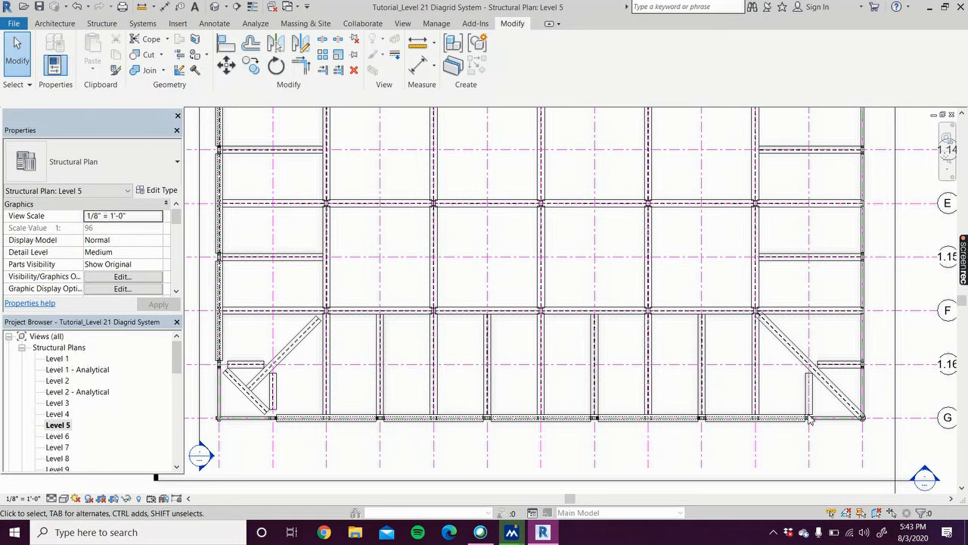
scroll(863, 442, up, 5)
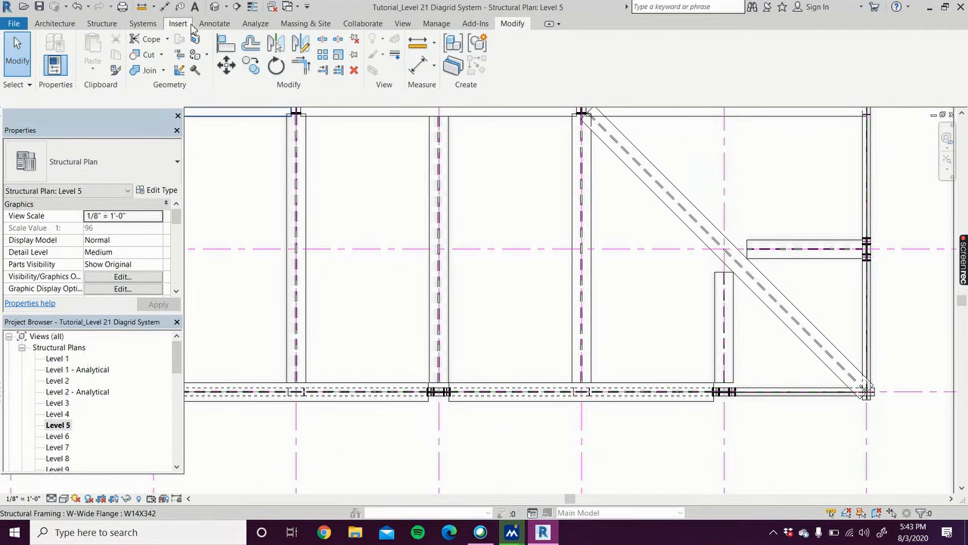
click(102, 24)
click(48, 49)
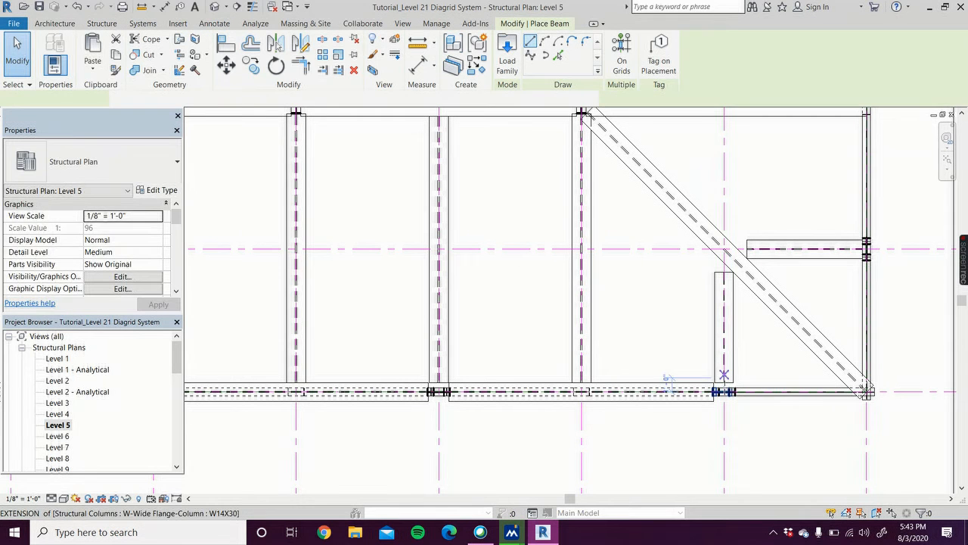
click(724, 391)
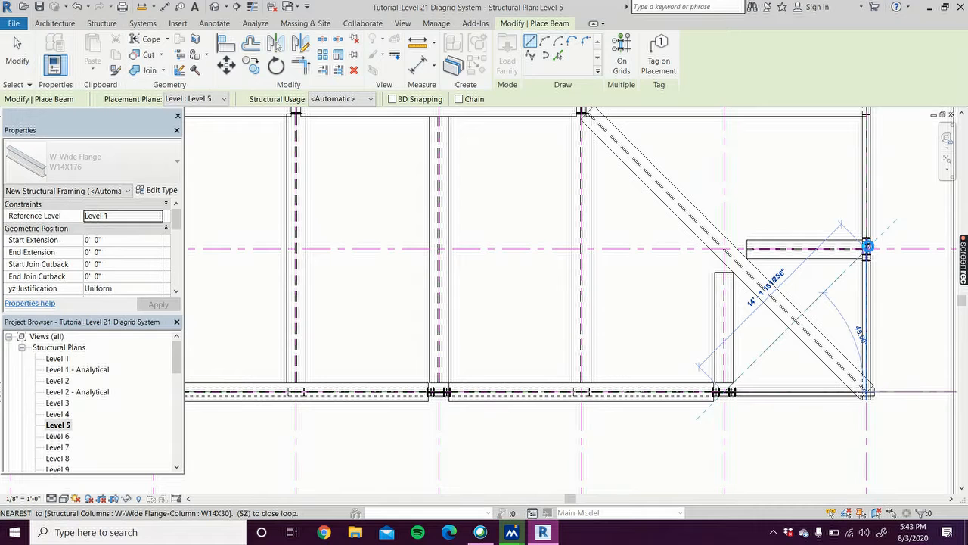
click(868, 247)
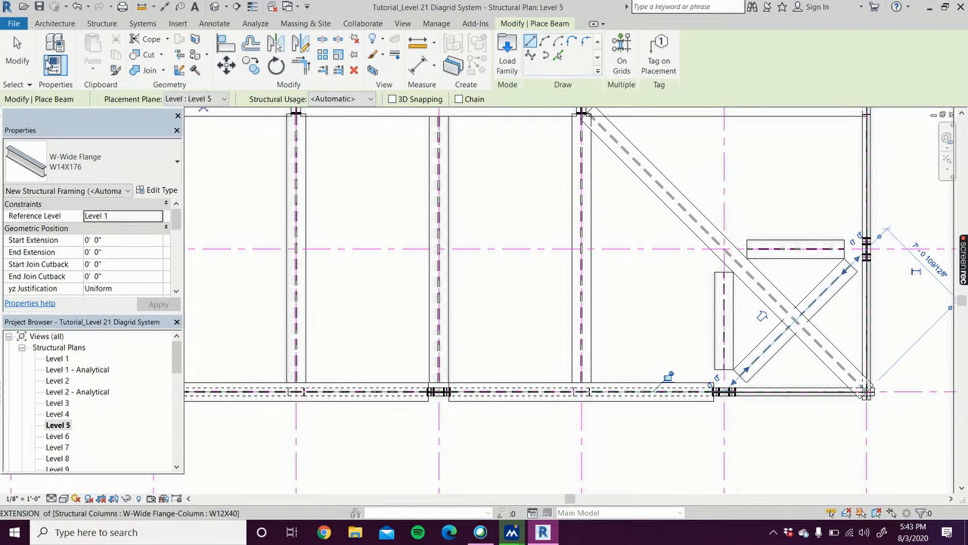
click(17, 51)
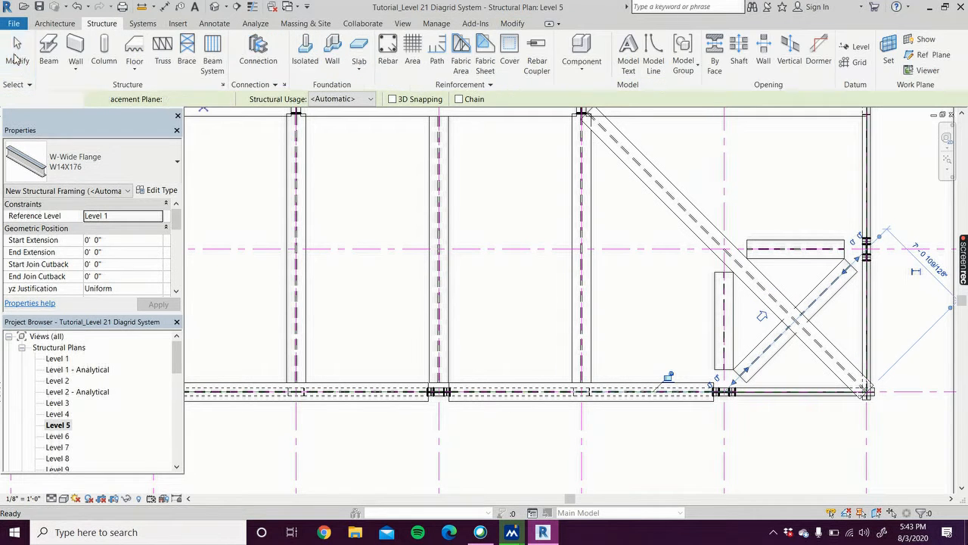
Pull the corner end of the diagonal girder at G-7 back to the midpoint of the new corner beam
click(833, 363)
drag(868, 392, 796, 324)
click(821, 365)
Select the five perimeter beams along grid G, filtering the structural columns out of the selection
scroll(821, 365, down, 5)
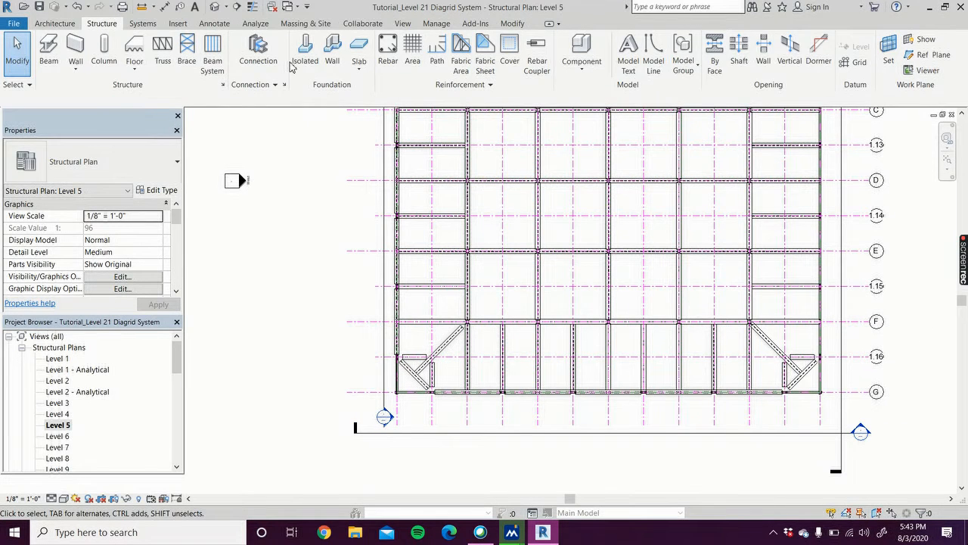
click(503, 29)
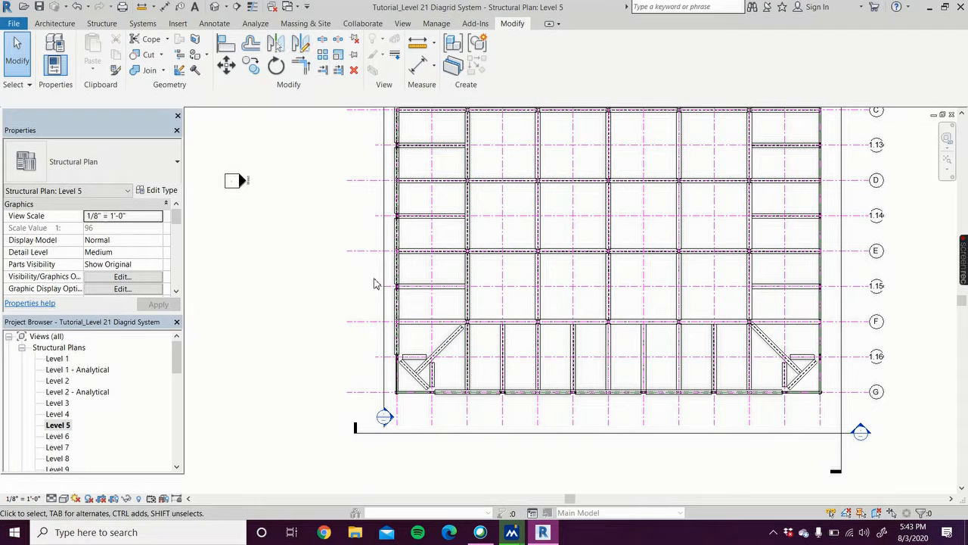
drag(414, 417, 793, 388)
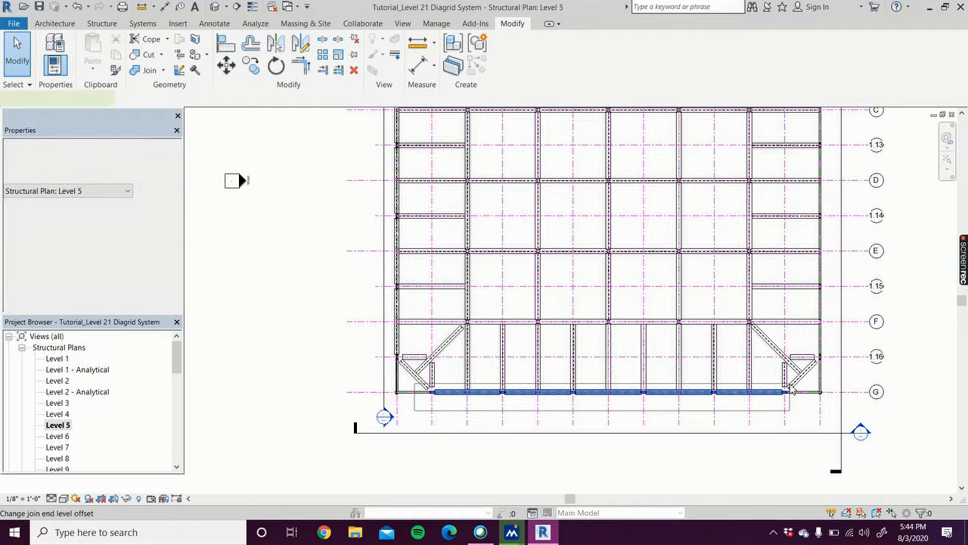
click(506, 50)
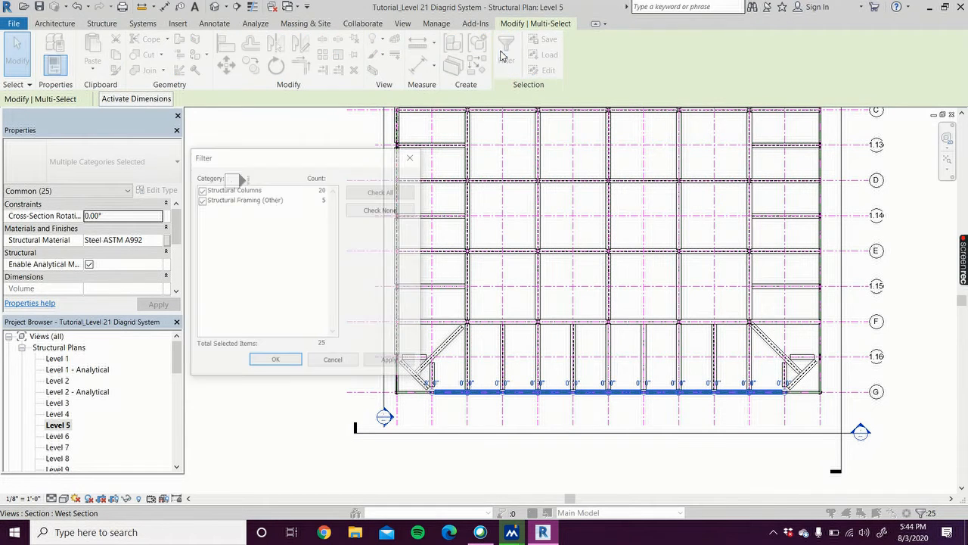
click(201, 190)
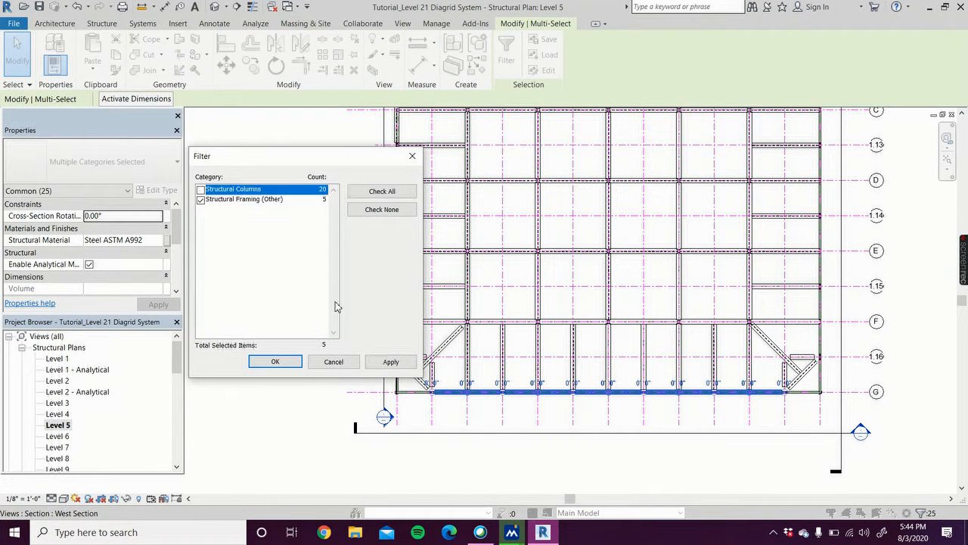
click(390, 362)
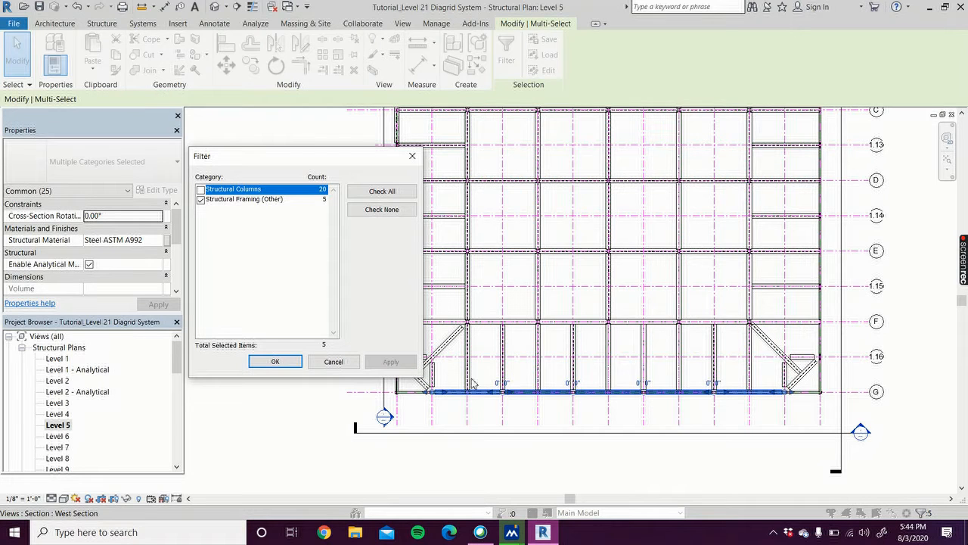
click(274, 362)
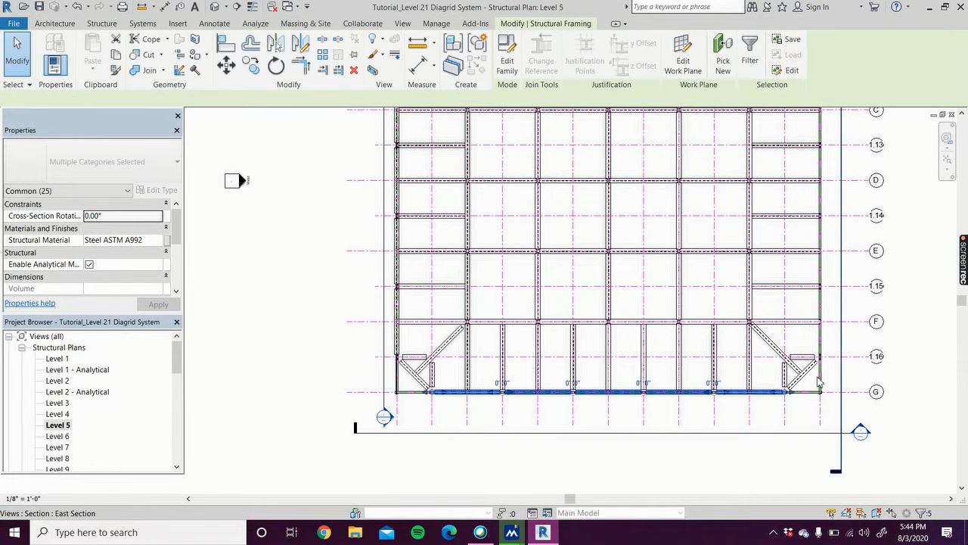
Add the two diagonal corner beams at G-7 and G-1 to the selection and mirror a copy across grid D
ctrl+click(810, 378)
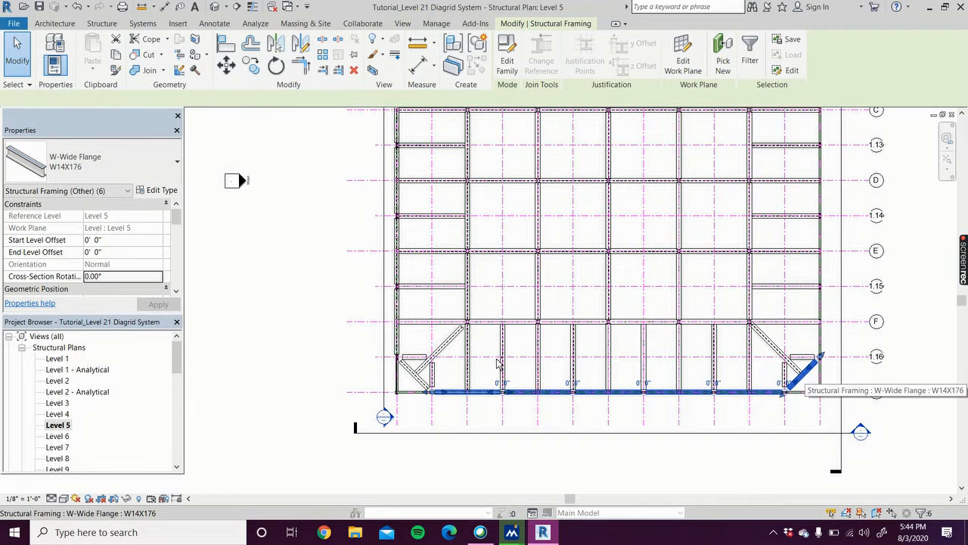
ctrl+click(425, 388)
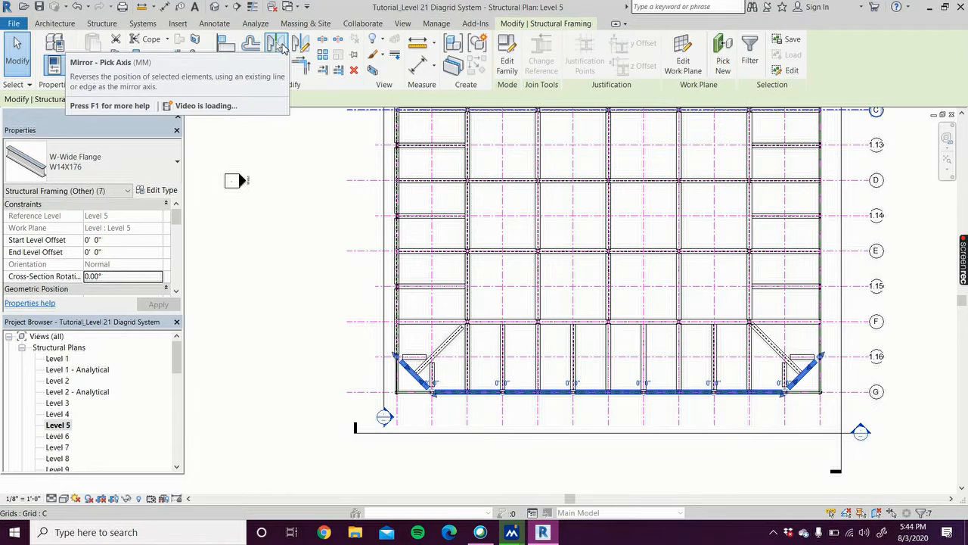
click(279, 45)
click(862, 184)
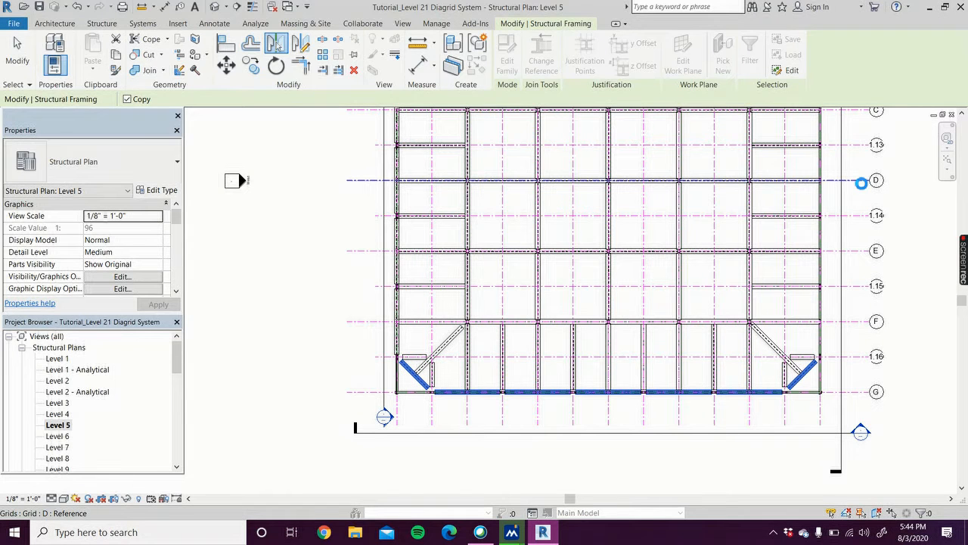
scroll(860, 190, down, 3)
middle_drag(851, 214, 741, 336)
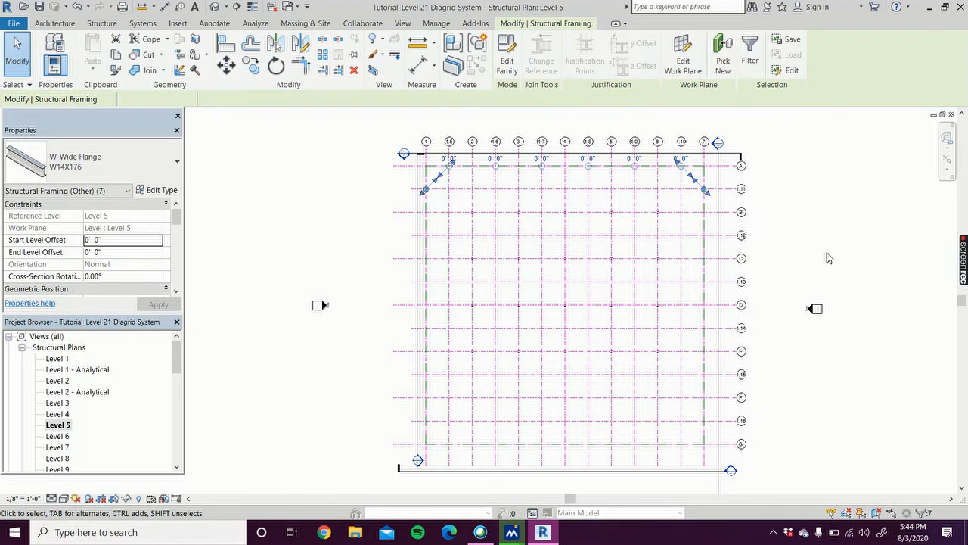
key(Escape)
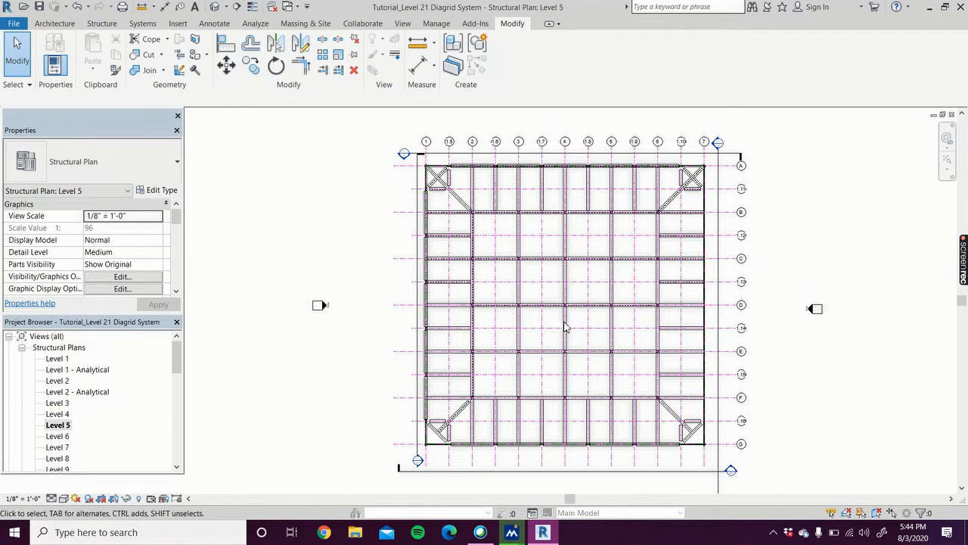
Pull the corner end of the W14X311 diagonal girder at A-1 back to the midpoint of the mirrored corner beam
scroll(428, 171, up, 5)
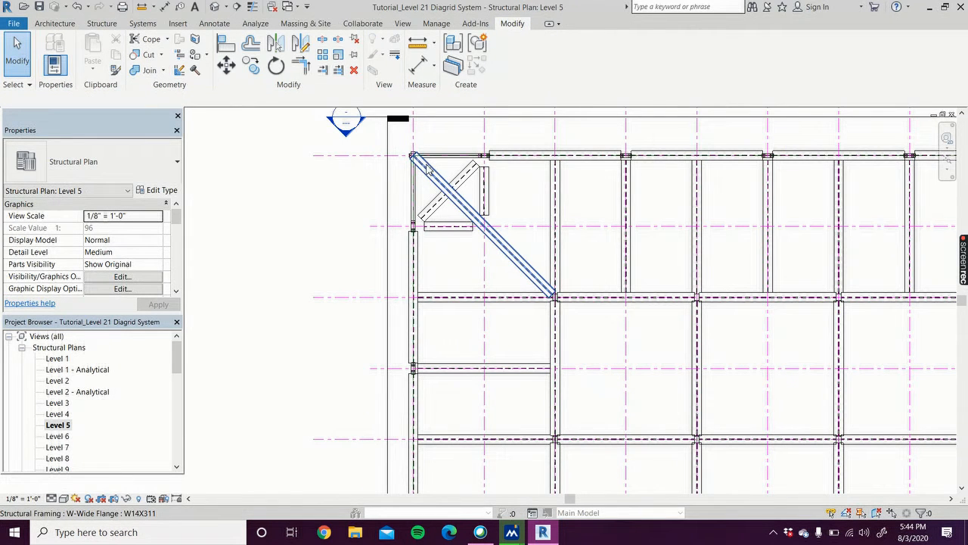
click(429, 171)
drag(413, 156, 448, 191)
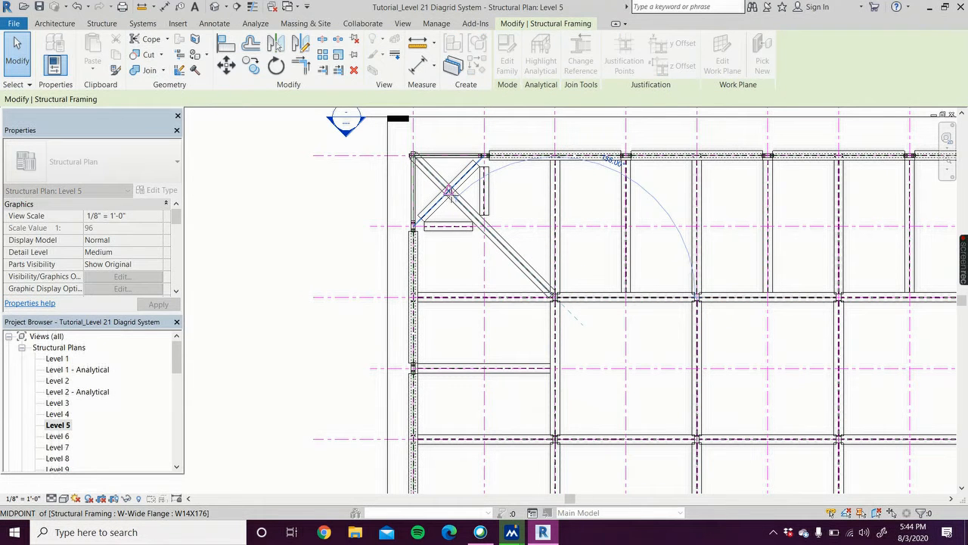
drag(451, 194, 450, 191)
Pull the corner end of the W14X311 diagonal girder at A-7 back to the midpoint of the mirrored corner beam
scroll(633, 254, down, 5)
middle_drag(546, 260, 280, 295)
scroll(654, 241, up, 5)
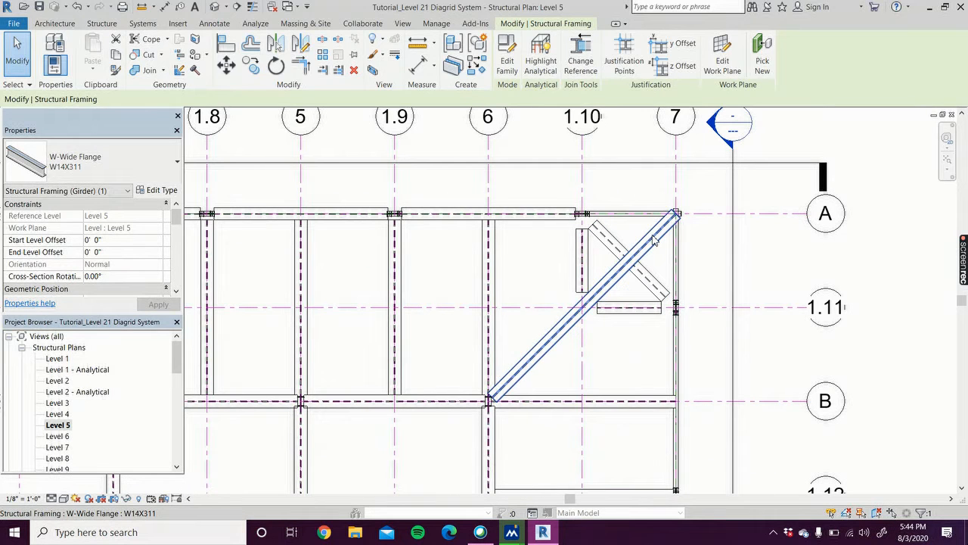
drag(672, 219, 634, 284)
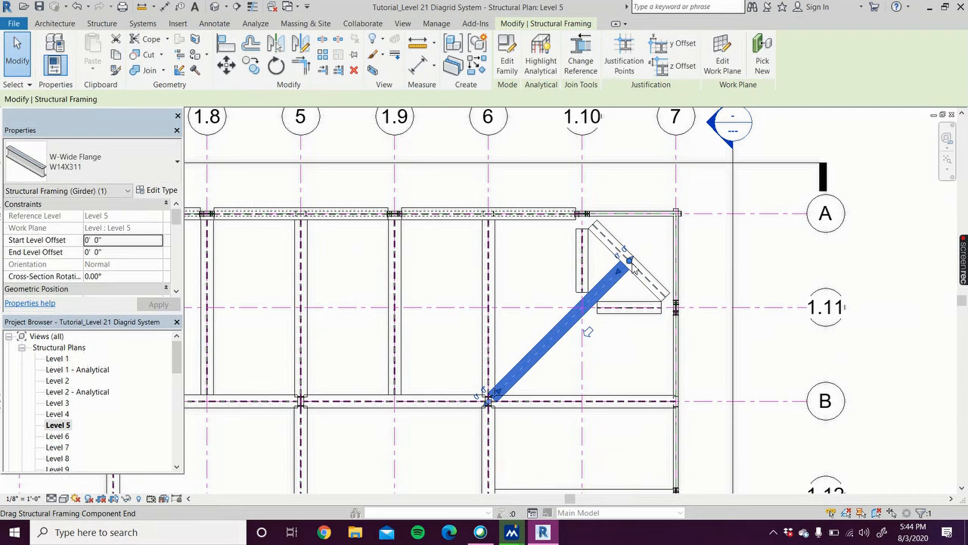
key(Escape)
scroll(634, 295, down, 2)
scroll(634, 295, down, 5)
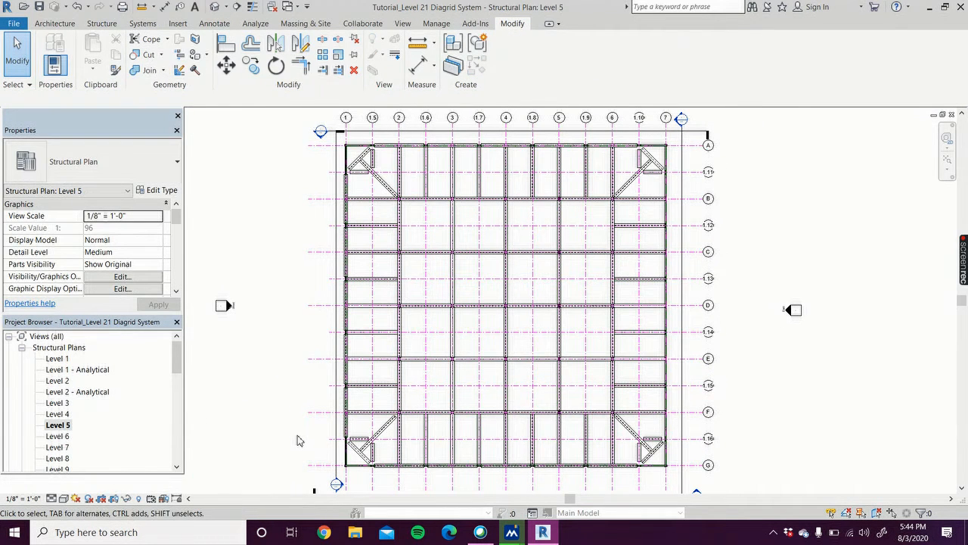
Select the five perimeter beams along grid 1, filtering the structural columns out of the selection
drag(315, 478, 362, 167)
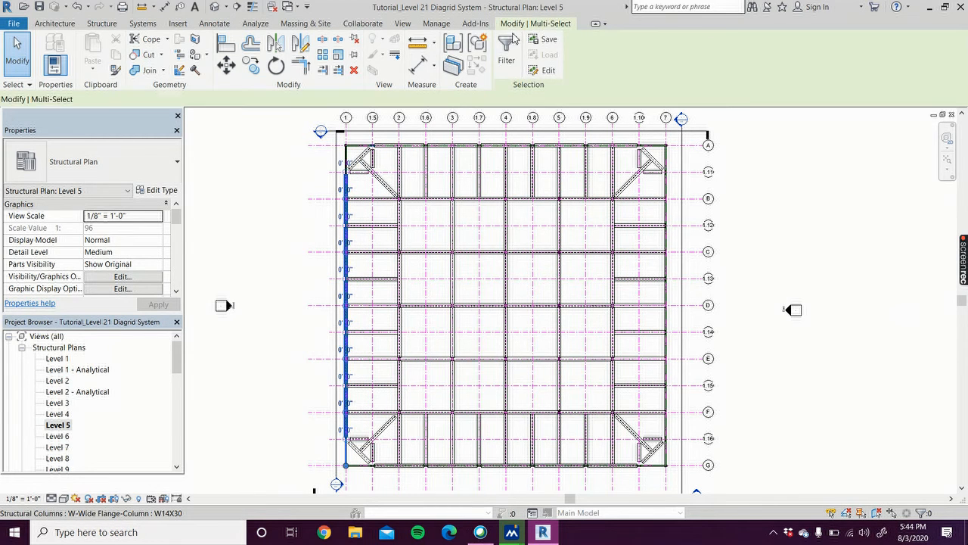
click(507, 54)
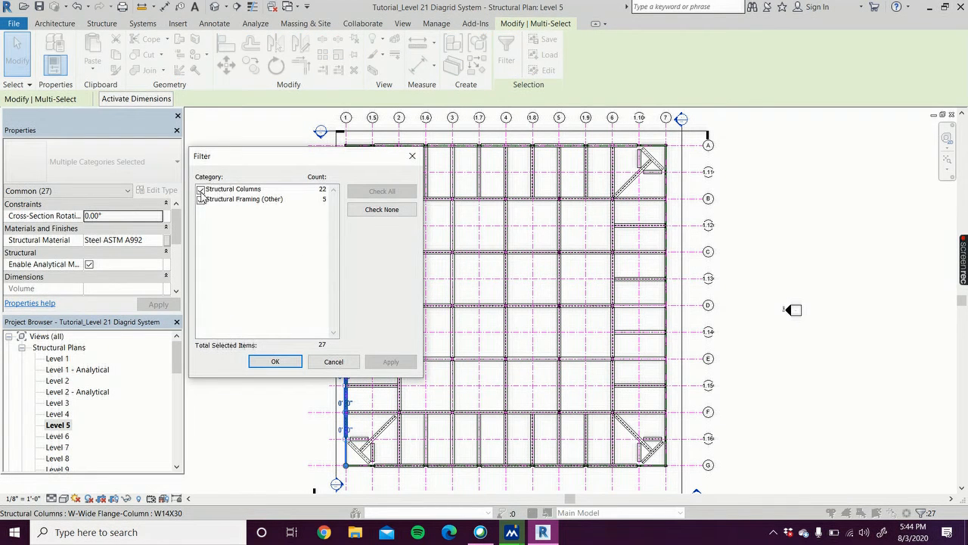
click(200, 190)
click(372, 365)
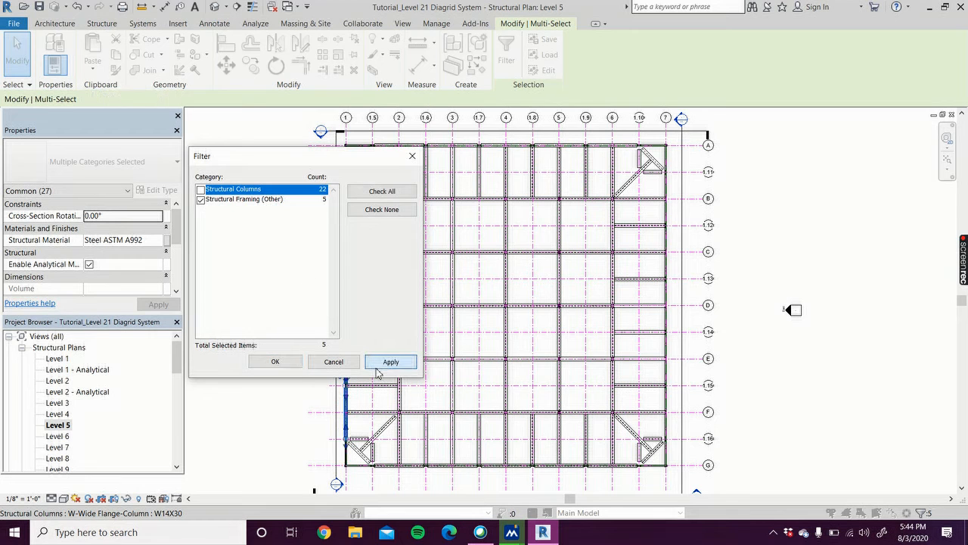
click(278, 362)
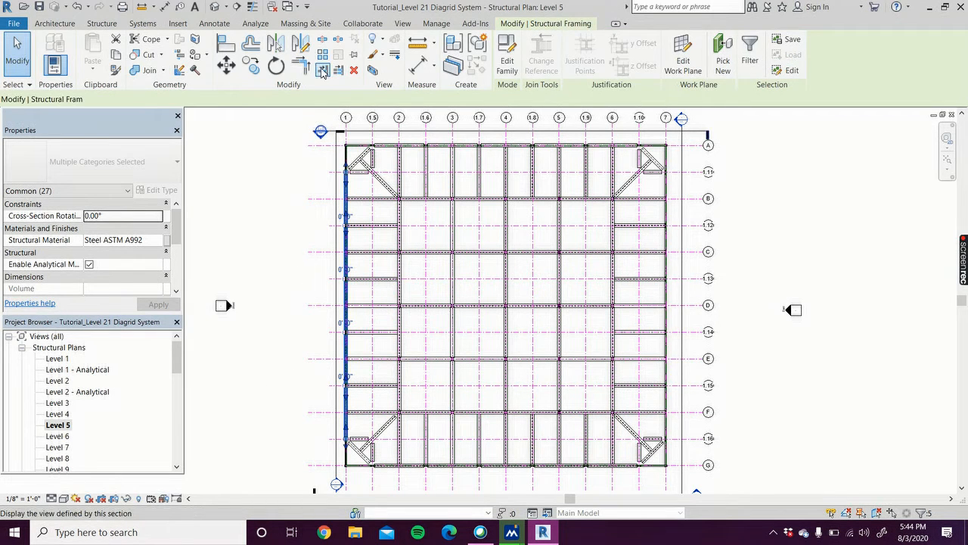
Mirror a copy of the five selected W14X176 perimeter beams across grid 4 to grid 7
click(277, 48)
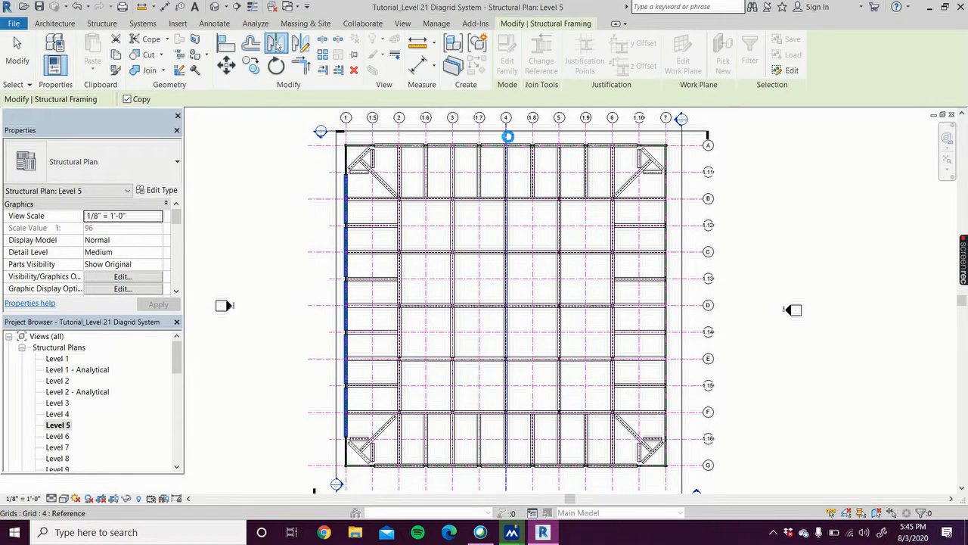
click(506, 137)
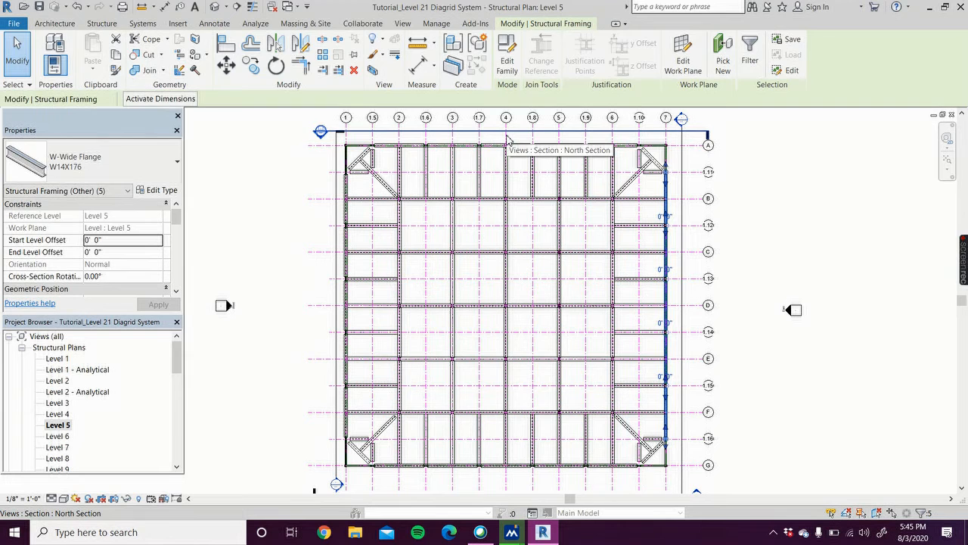
click(822, 196)
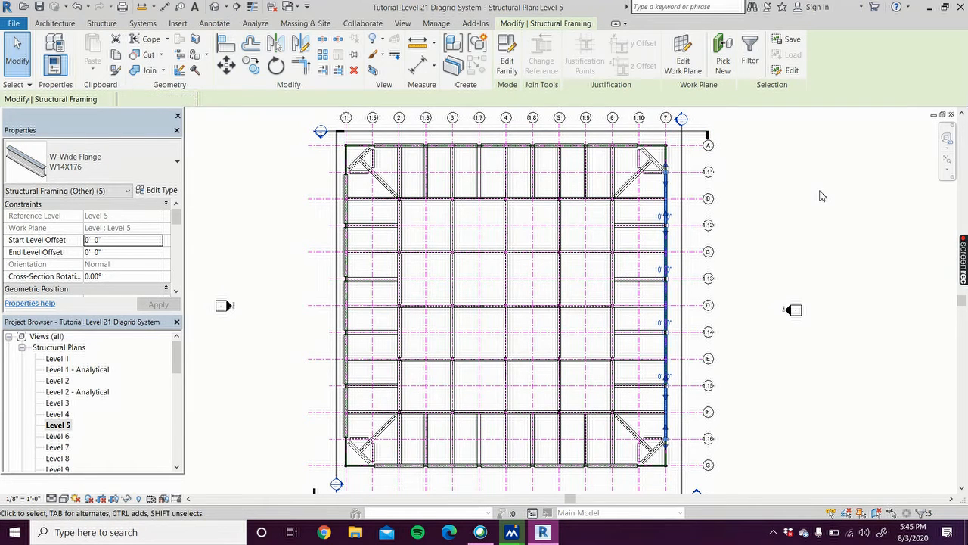
scroll(753, 376, down, 3)
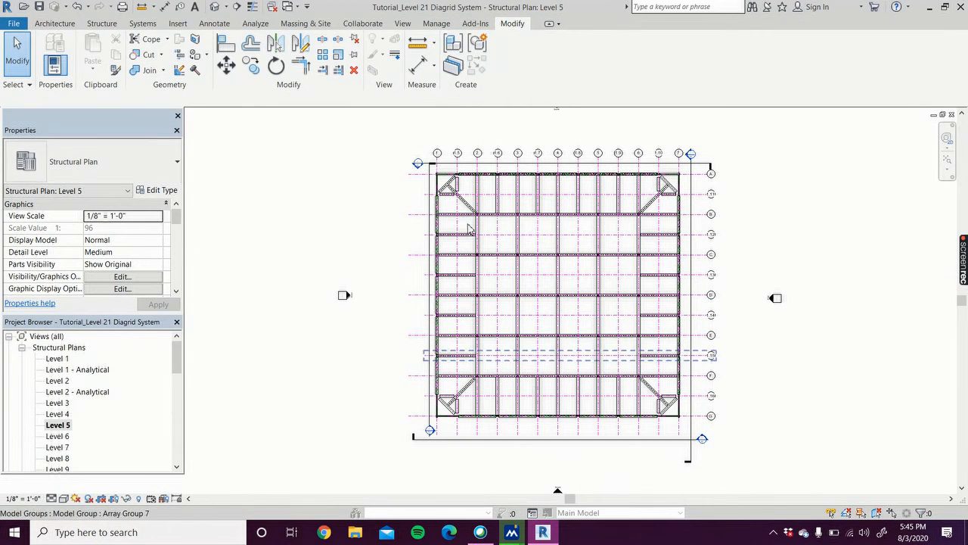
drag(378, 112, 786, 480)
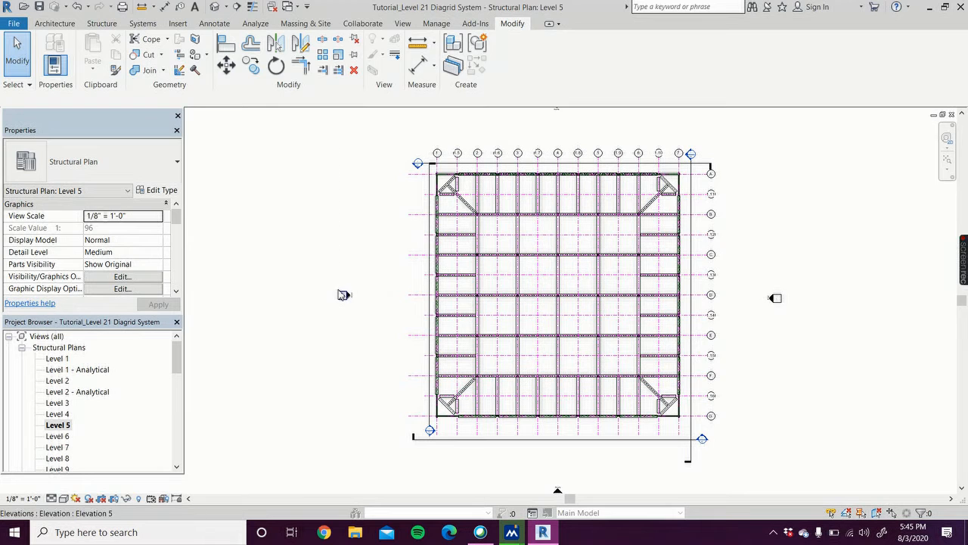
Open the default 3D view and examine the completed floor framing and the perimeter diagrid columns at the lower levels
scroll(103, 415, down, 2)
scroll(104, 415, down, 4)
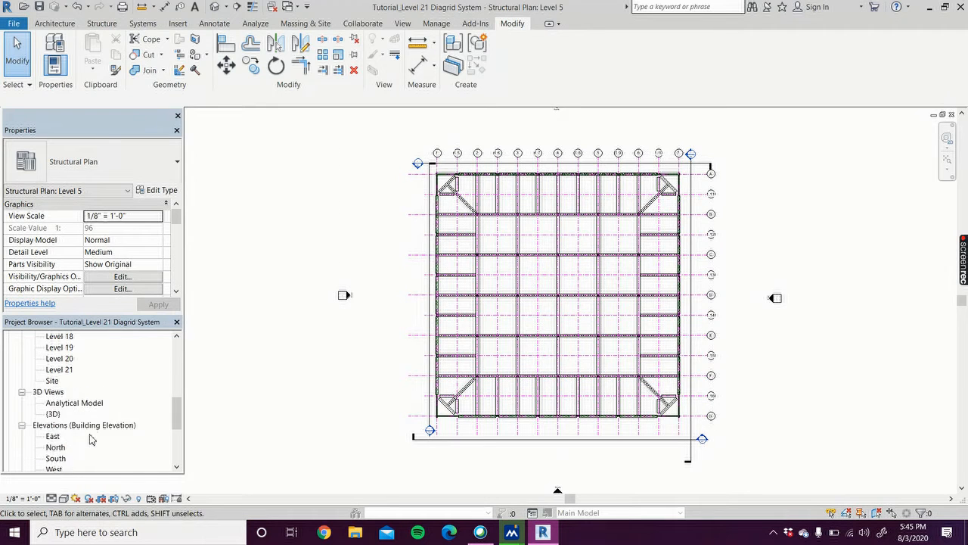
double_click(53, 403)
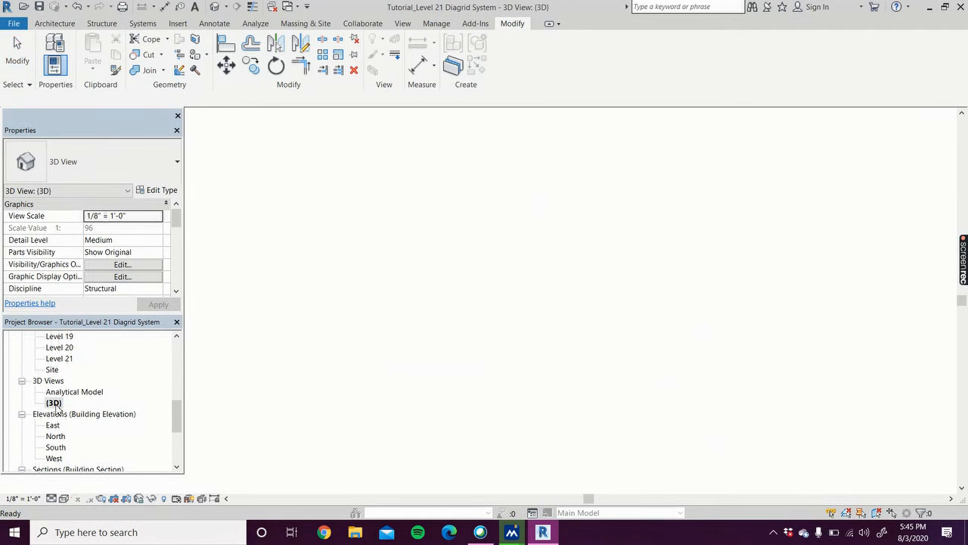
scroll(429, 409, up, 5)
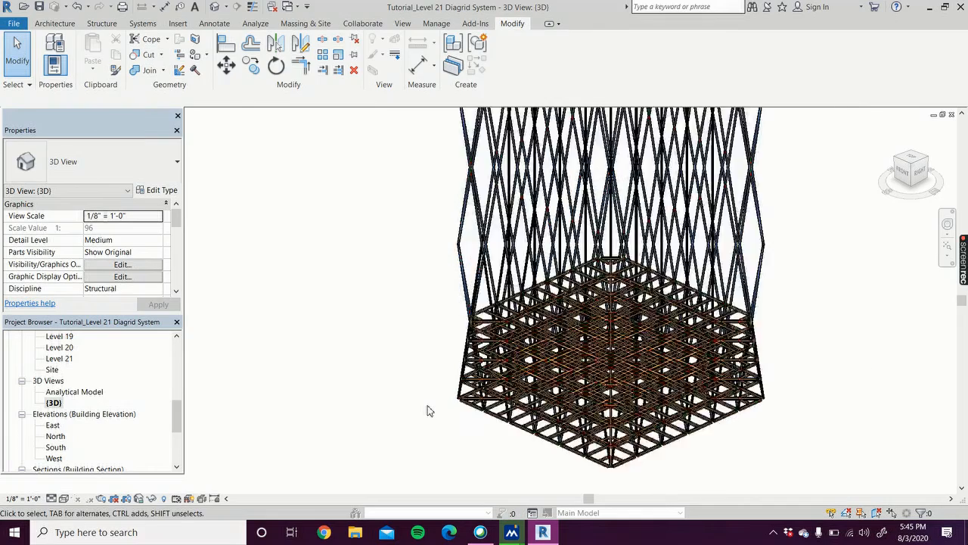
scroll(480, 286, up, 4)
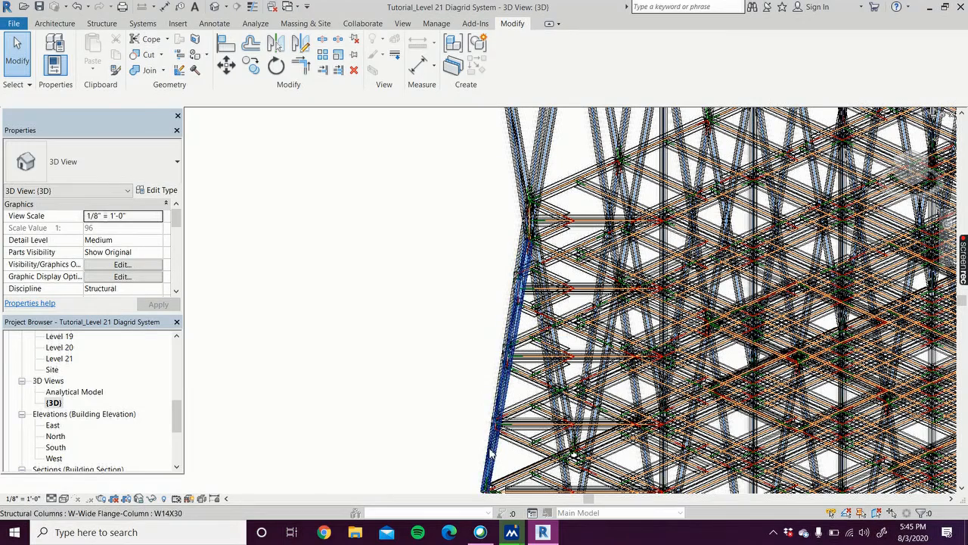
scroll(487, 417, down, 6)
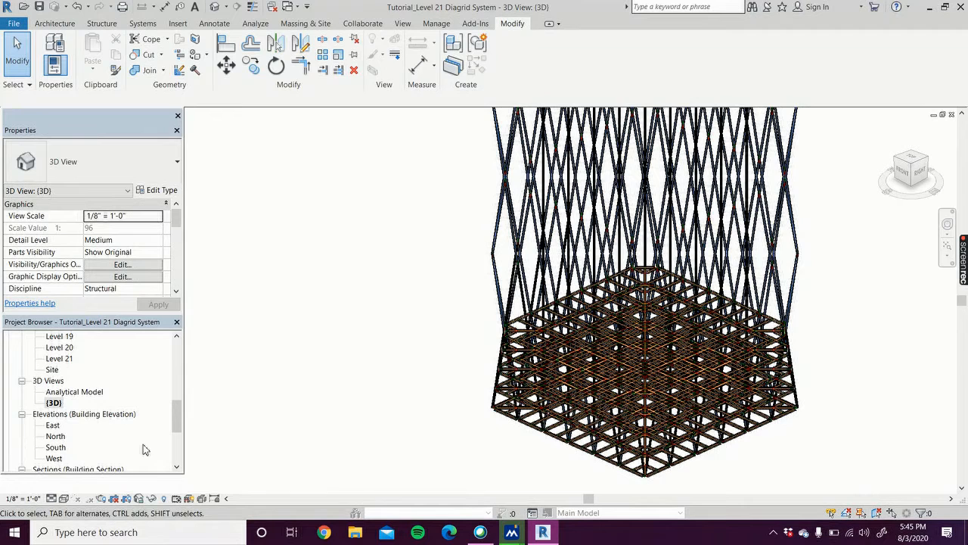
drag(180, 424, 186, 350)
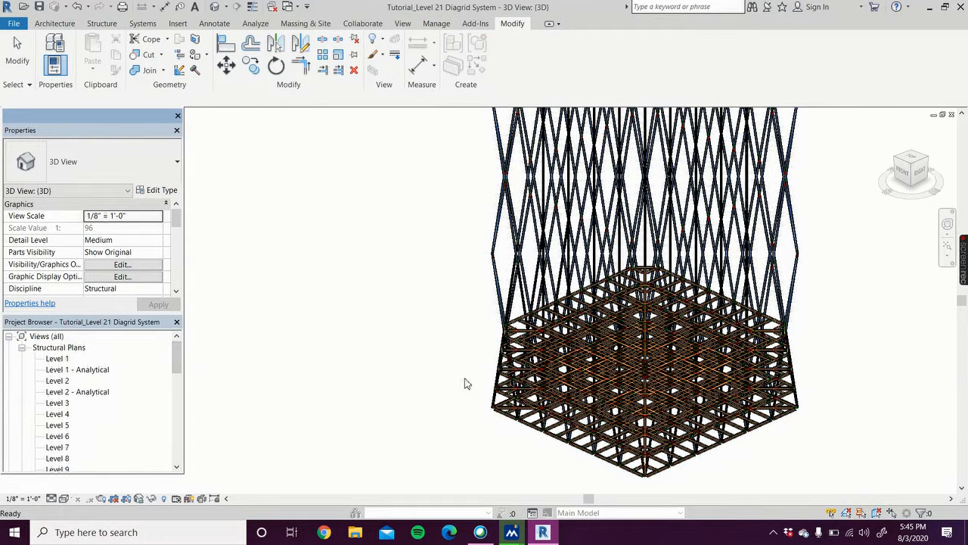